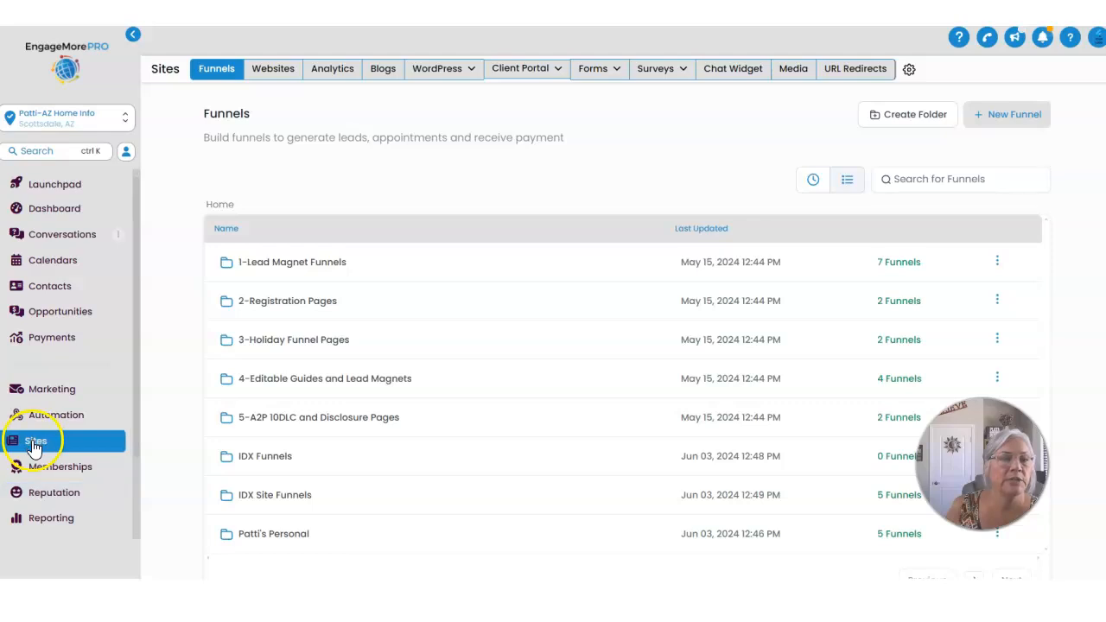
# Step: Open the Home Buying Guide page of the First Time Home Buyer Guide Opt-In Page funnel, in 1-Lead Magnet Funnels, for editing
pyautogui.click(308, 264)
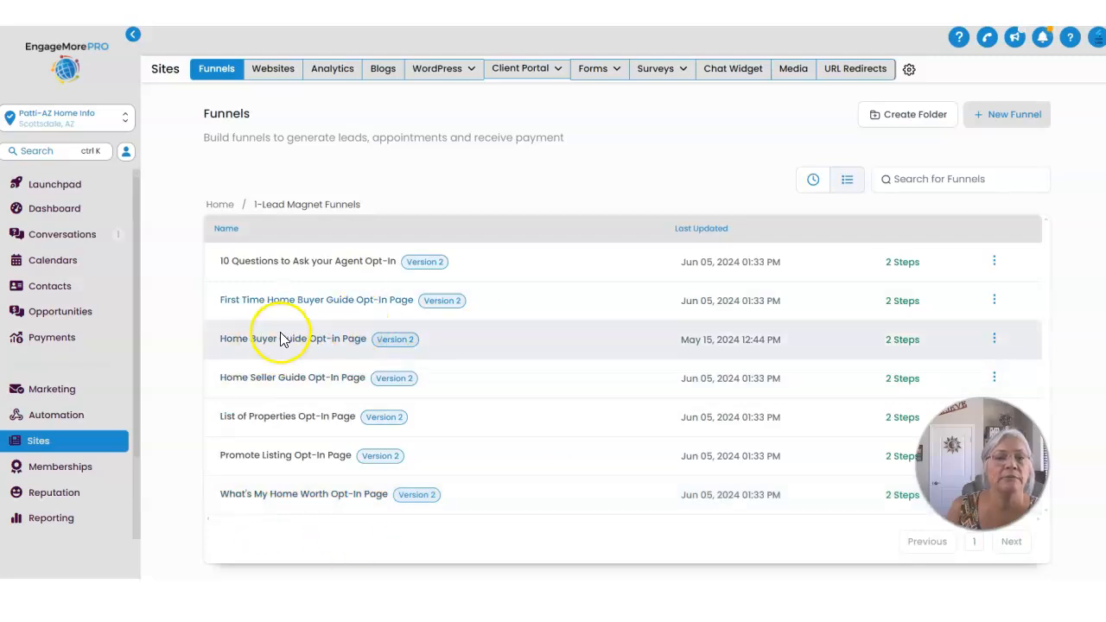
pyautogui.click(325, 302)
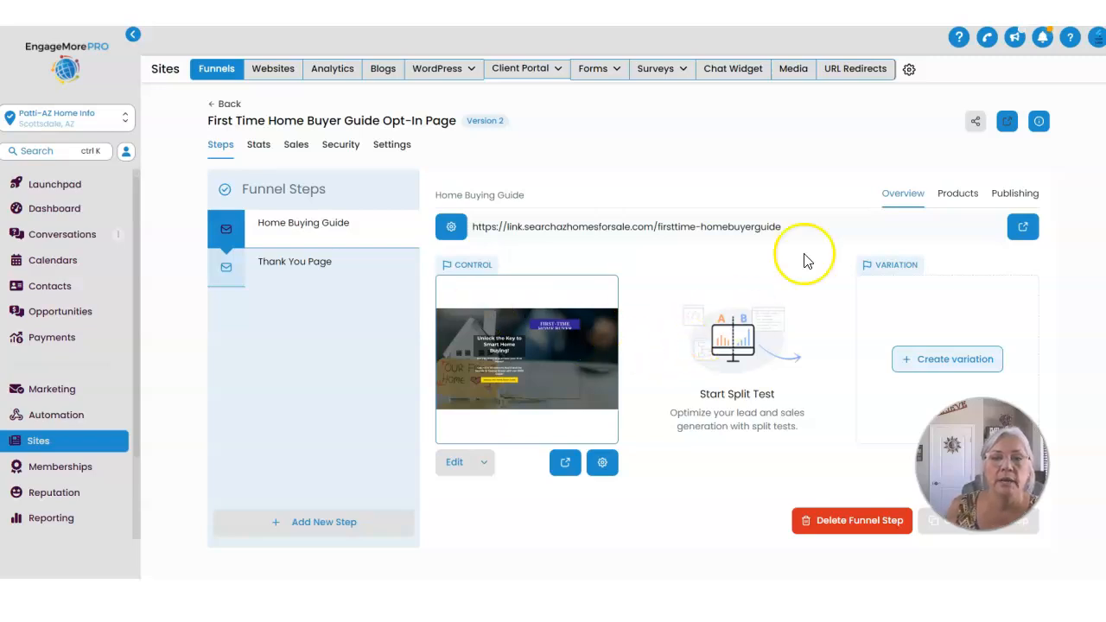
pyautogui.click(448, 462)
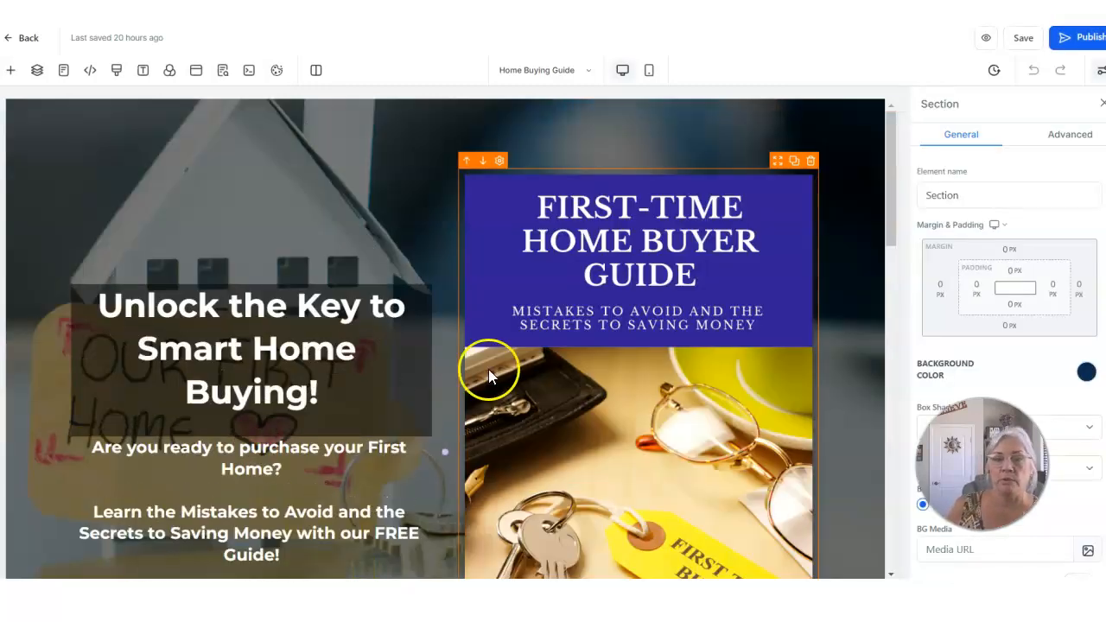
# Step: Replace the guide cover image in the hero section with the agent-branded First-Time Home Buyer Guide cover from the GUIDE COVERS media folder
pyautogui.scroll(-3, 686, 342)
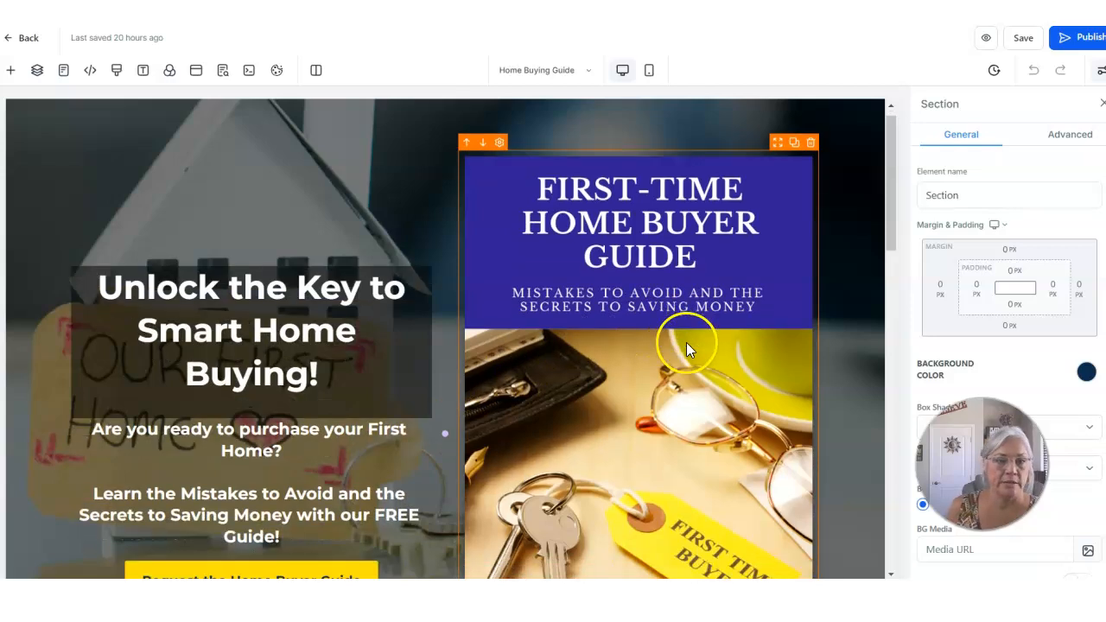
pyautogui.scroll(2, 687, 342)
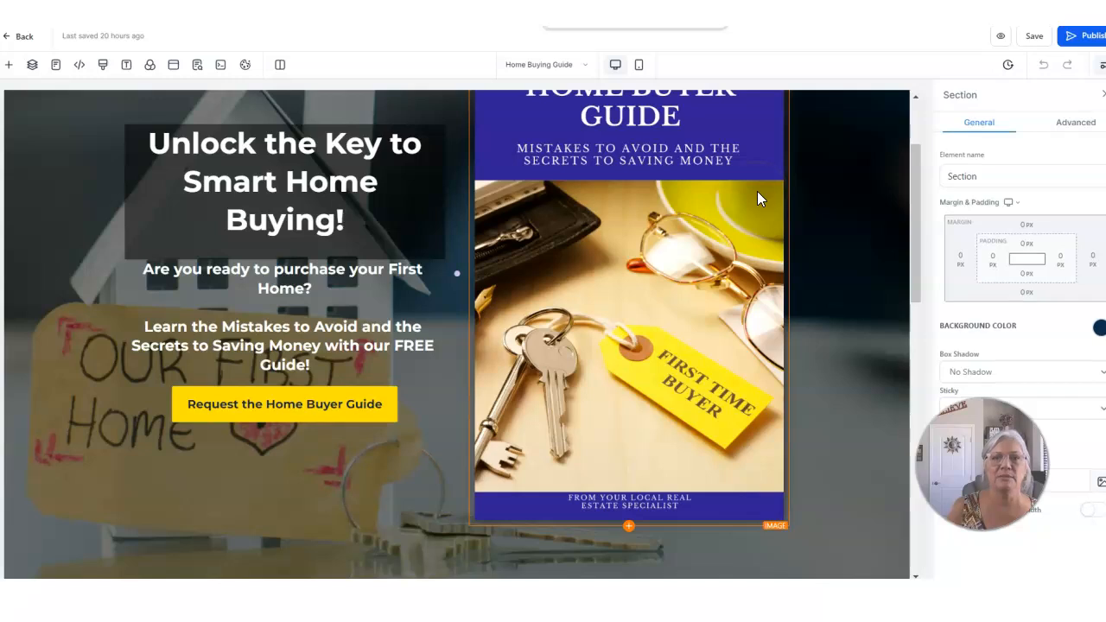
pyautogui.scroll(1, 812, 367)
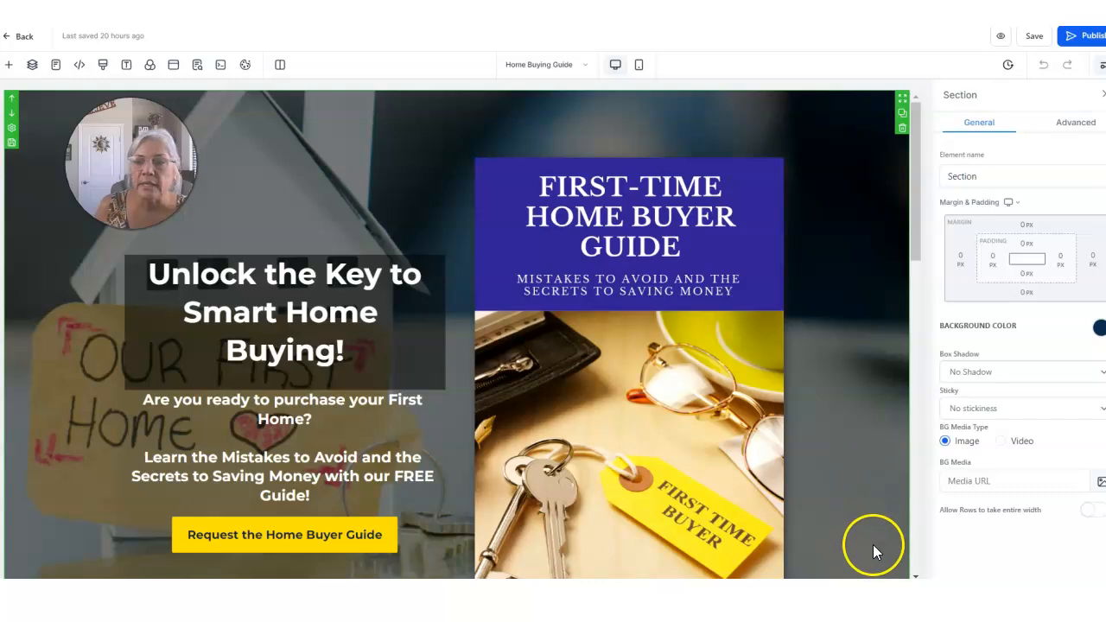
pyautogui.scroll(-1, 657, 346)
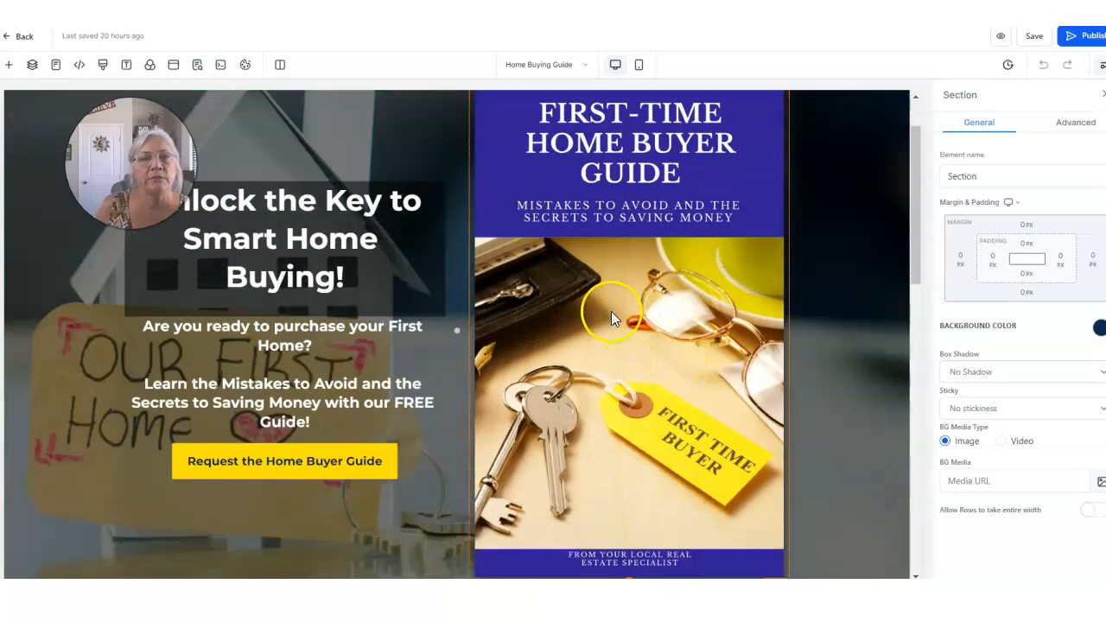
pyautogui.click(635, 337)
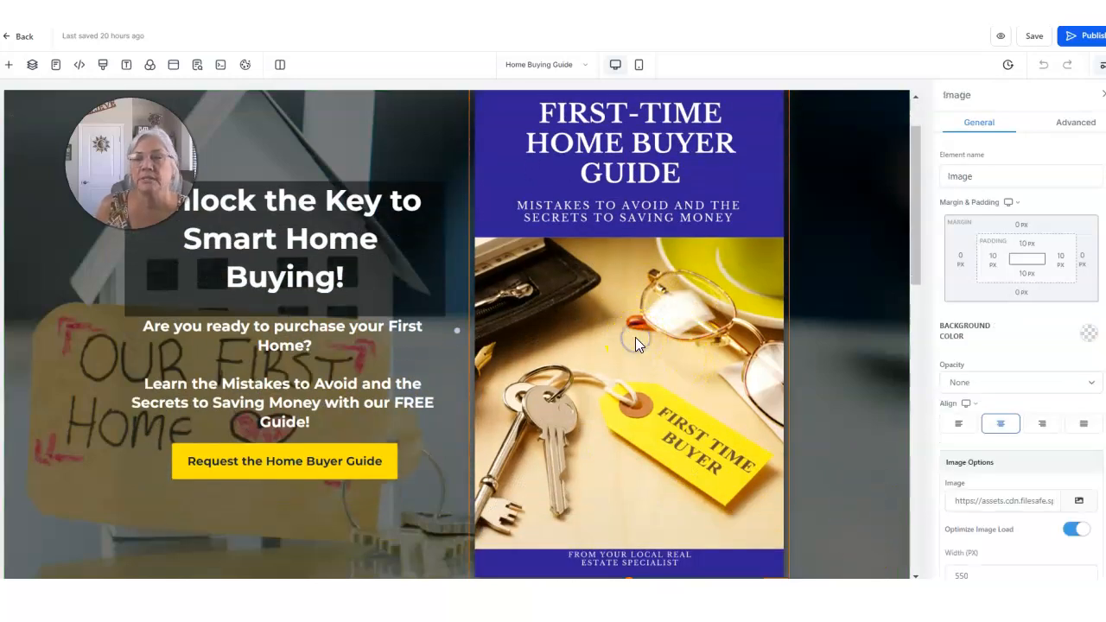
pyautogui.scroll(-3, 1057, 477)
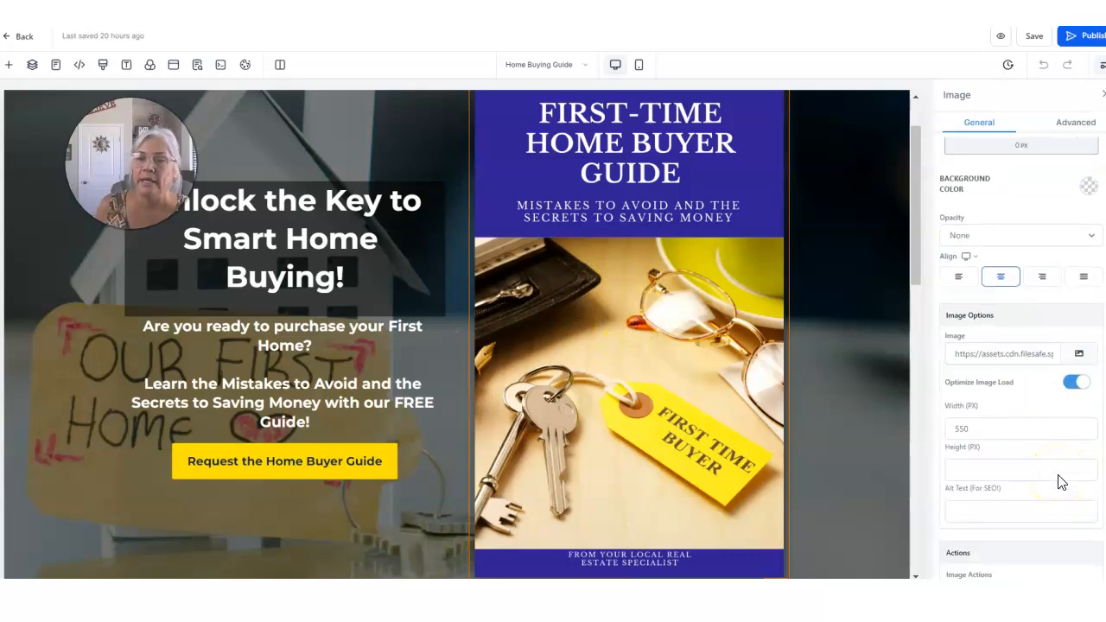
pyautogui.click(1078, 353)
pyautogui.click(1034, 306)
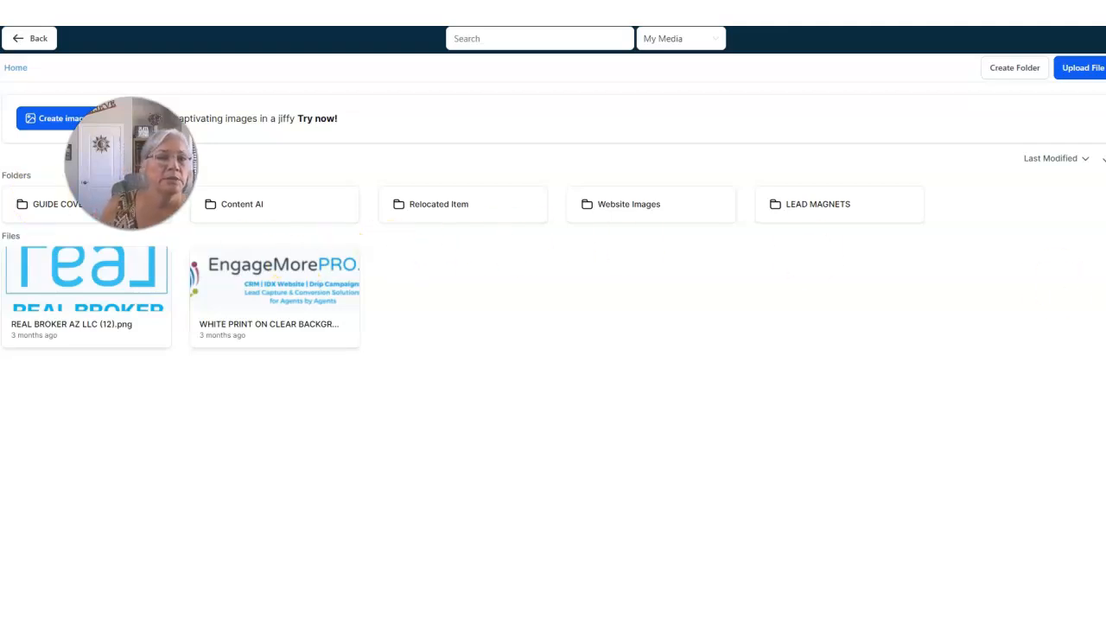
pyautogui.click(84, 214)
pyautogui.doubleClick(85, 213)
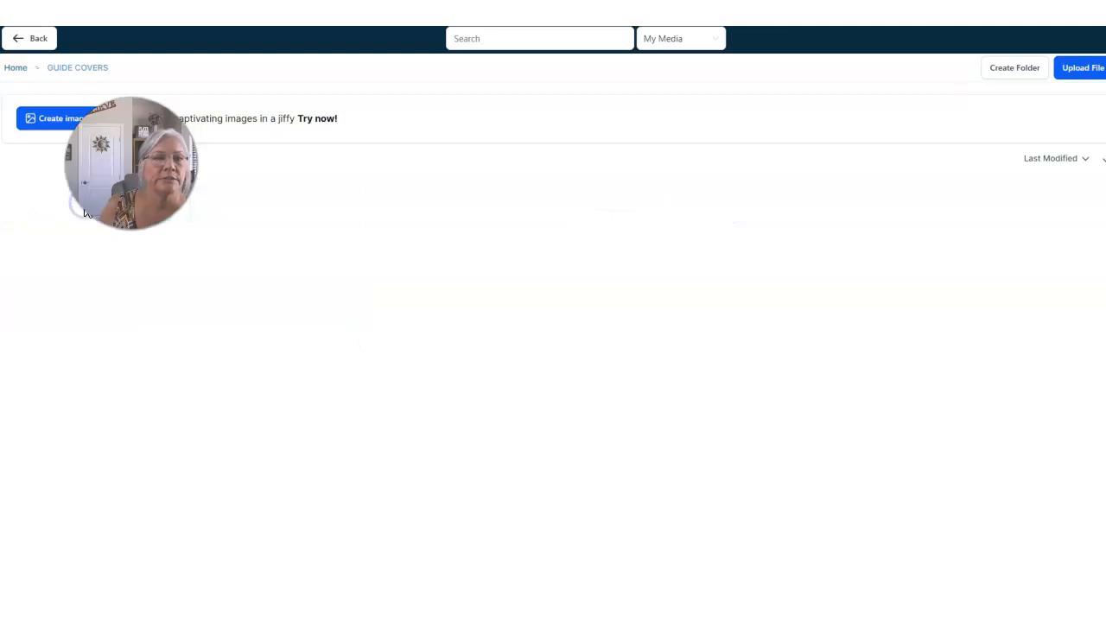
pyautogui.click(113, 232)
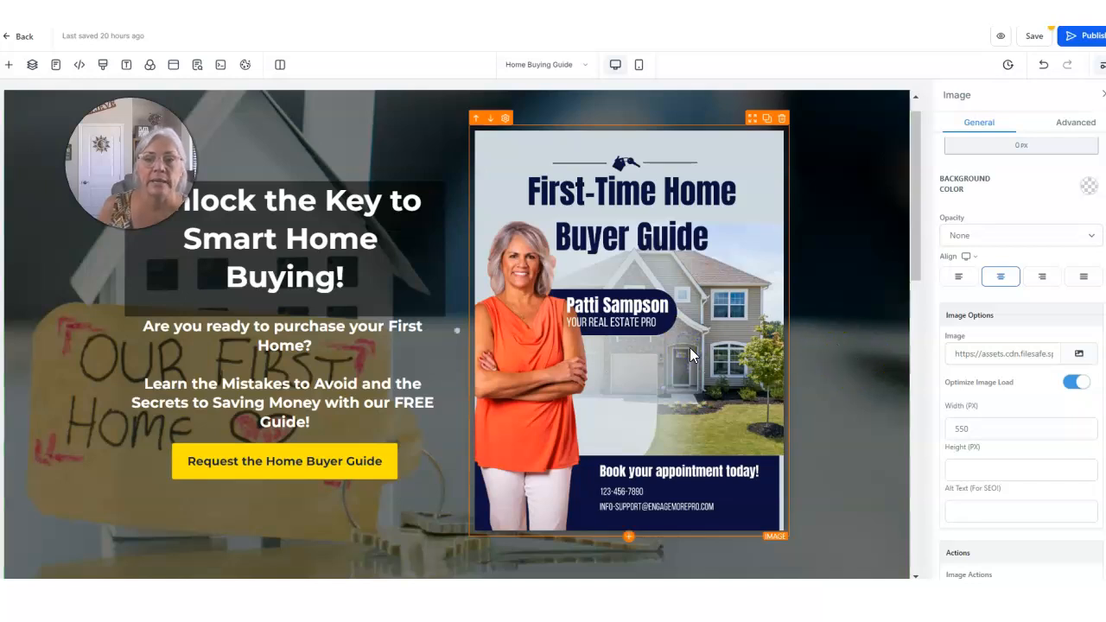
# Step: Set the new guide cover image's width to 400 px
pyautogui.click(777, 353)
pyautogui.click(971, 427)
pyautogui.moveTo(971, 428); pyautogui.dragTo(1005, 347)
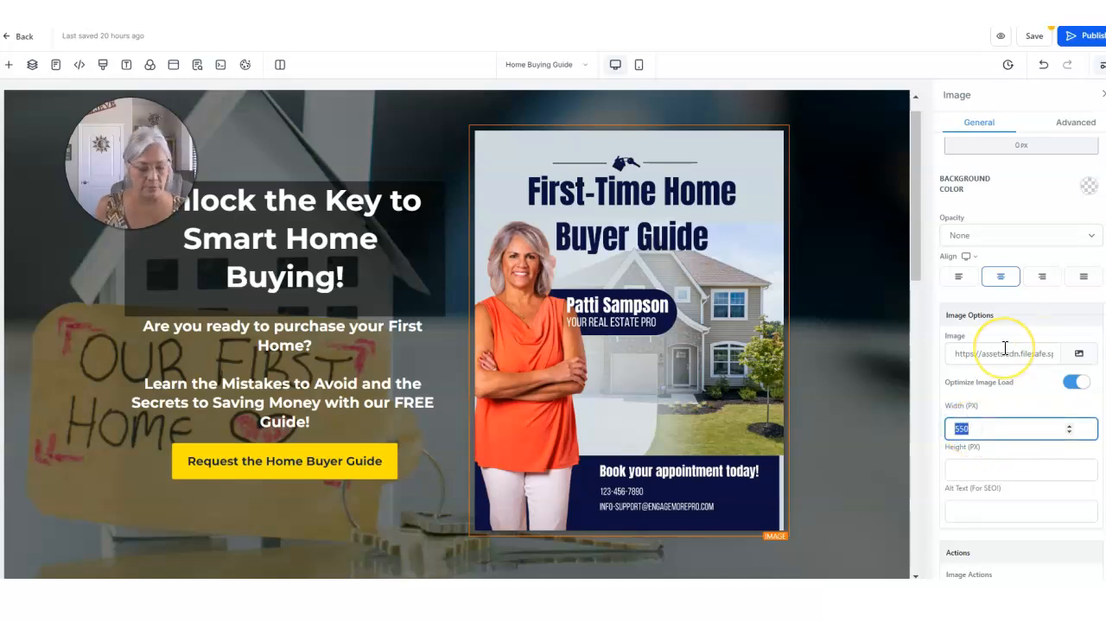
pyautogui.write('400')
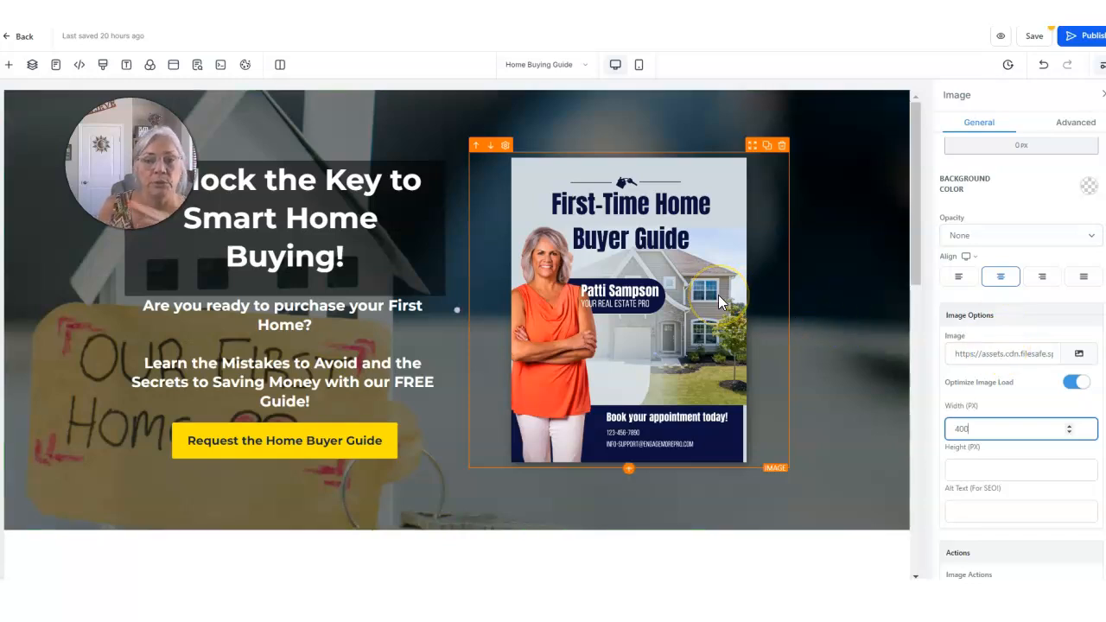
# Step: Add "in Scottsdale" after "Buying" in the hero headline, before the exclamation mark
pyautogui.click(294, 217)
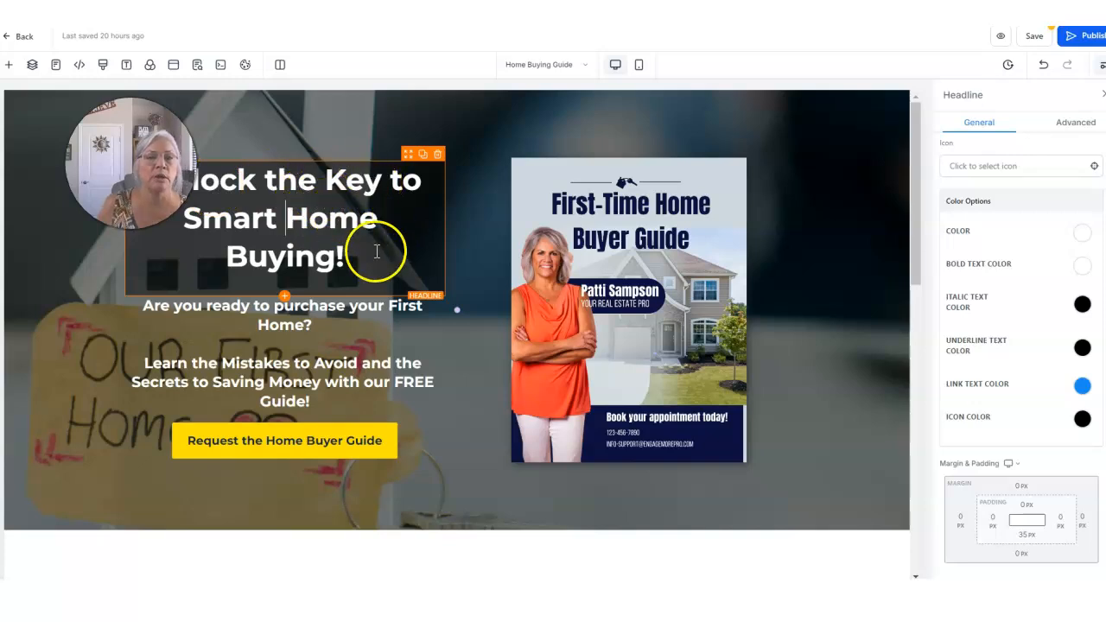
pyautogui.click(328, 264)
pyautogui.write('IN')
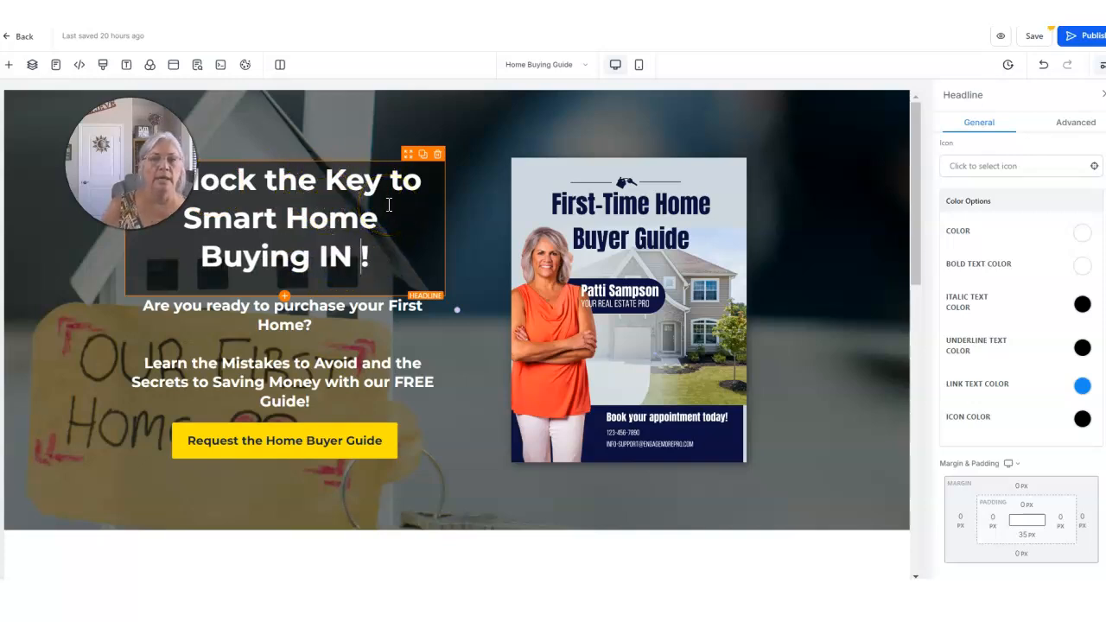
pyautogui.press('BackSpace')
pyautogui.press('BackSpace')
pyautogui.write('in Scot')
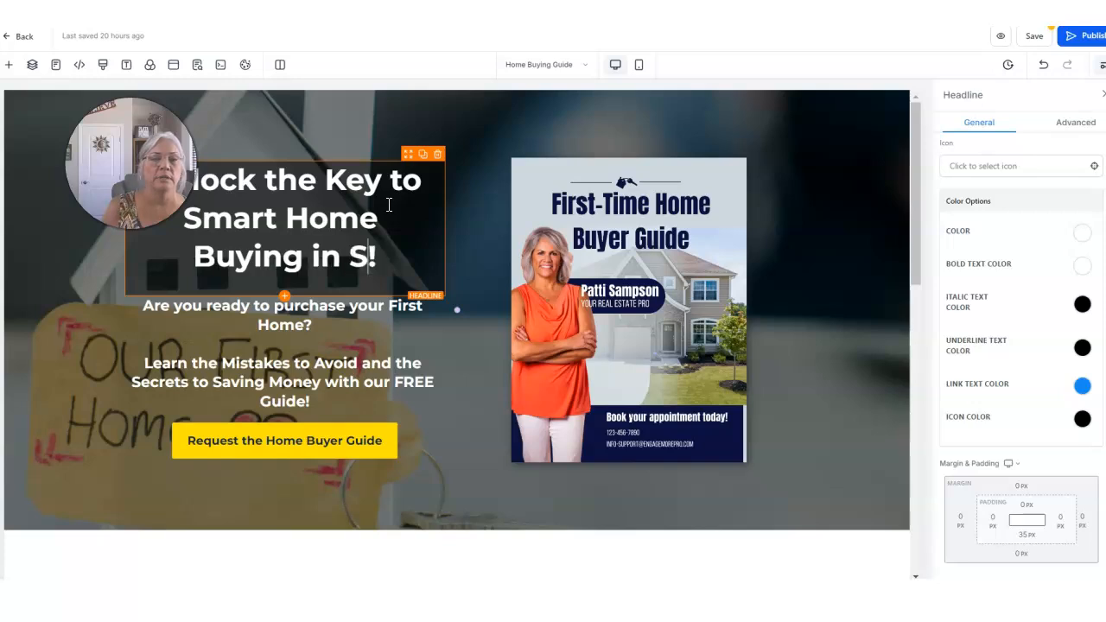
pyautogui.write('tsdale')
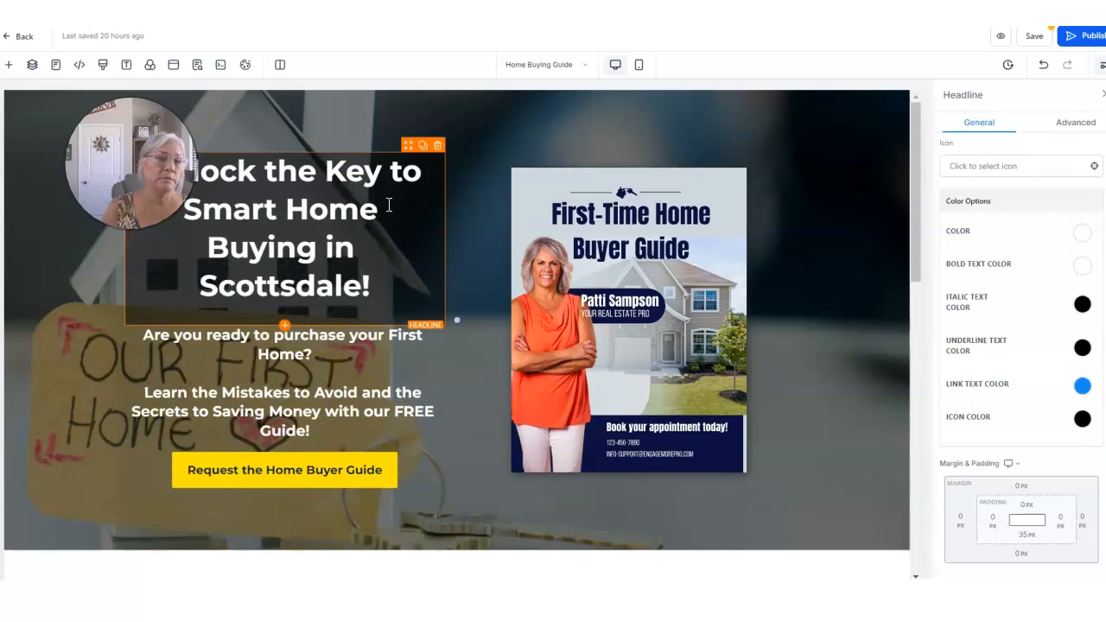
# Step: Examine the hero paragraph and the available link actions of the "Request the Home Buyer Guide" button
pyautogui.click(226, 407)
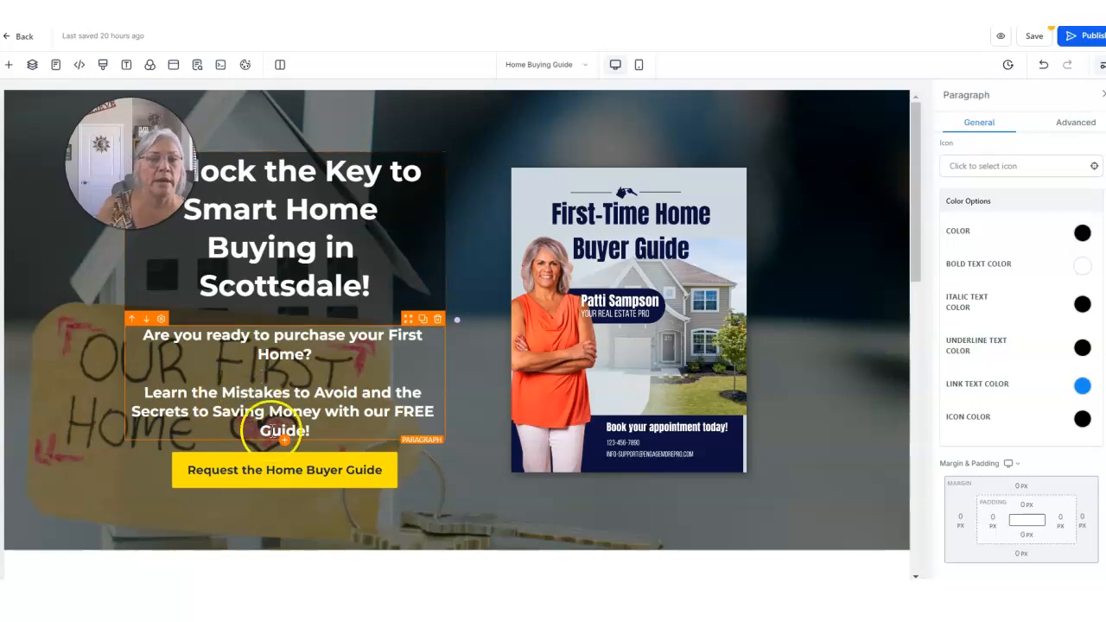
pyautogui.click(281, 473)
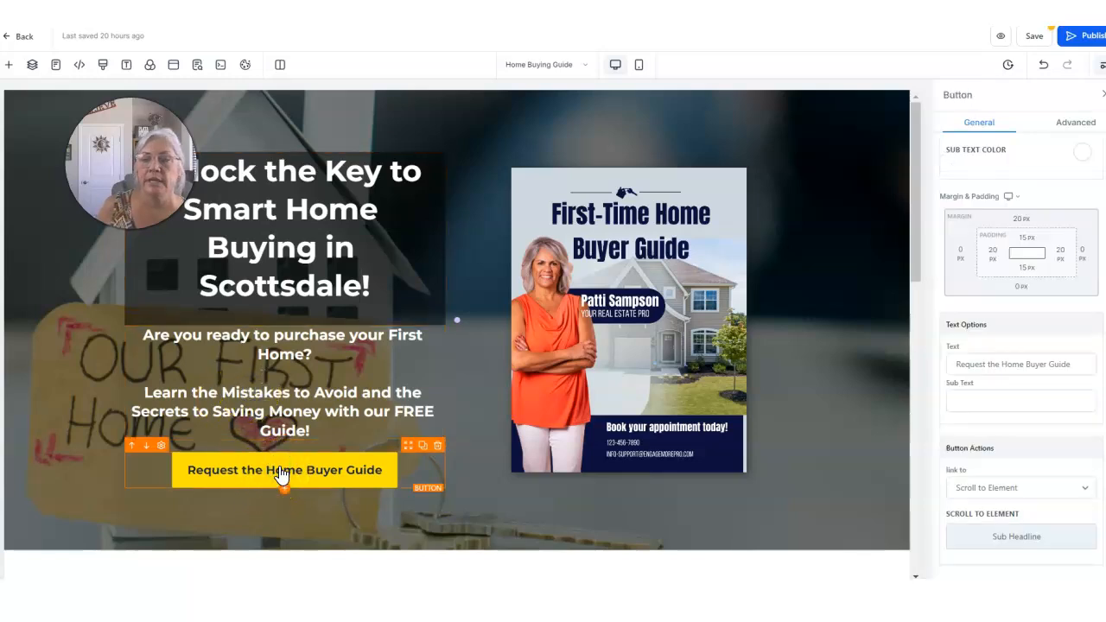
pyautogui.scroll(-3, 843, 391)
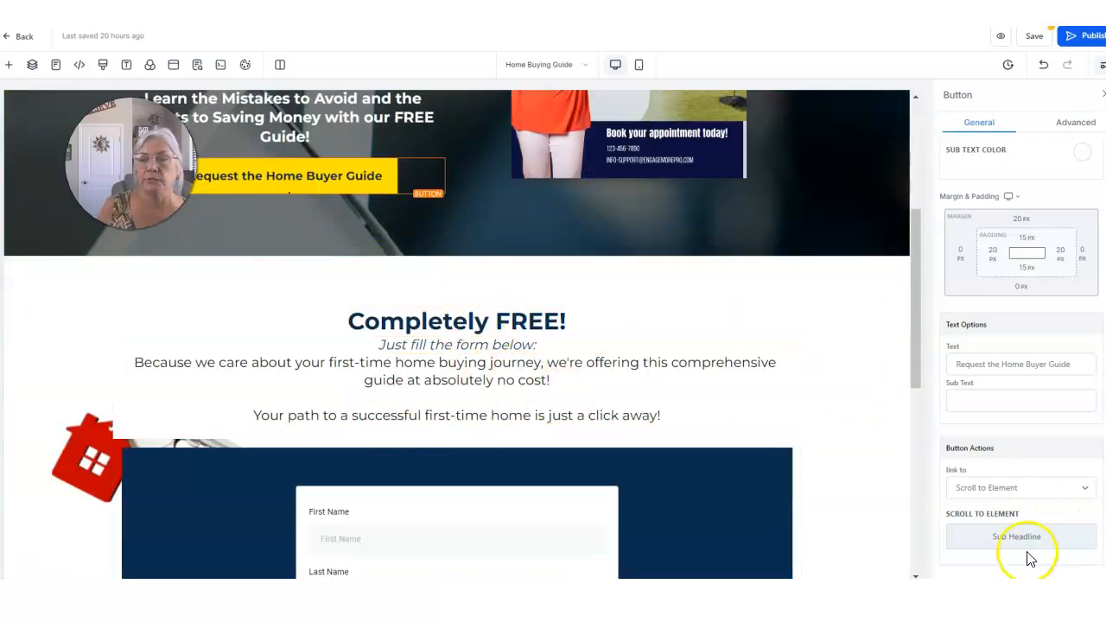
pyautogui.click(1031, 491)
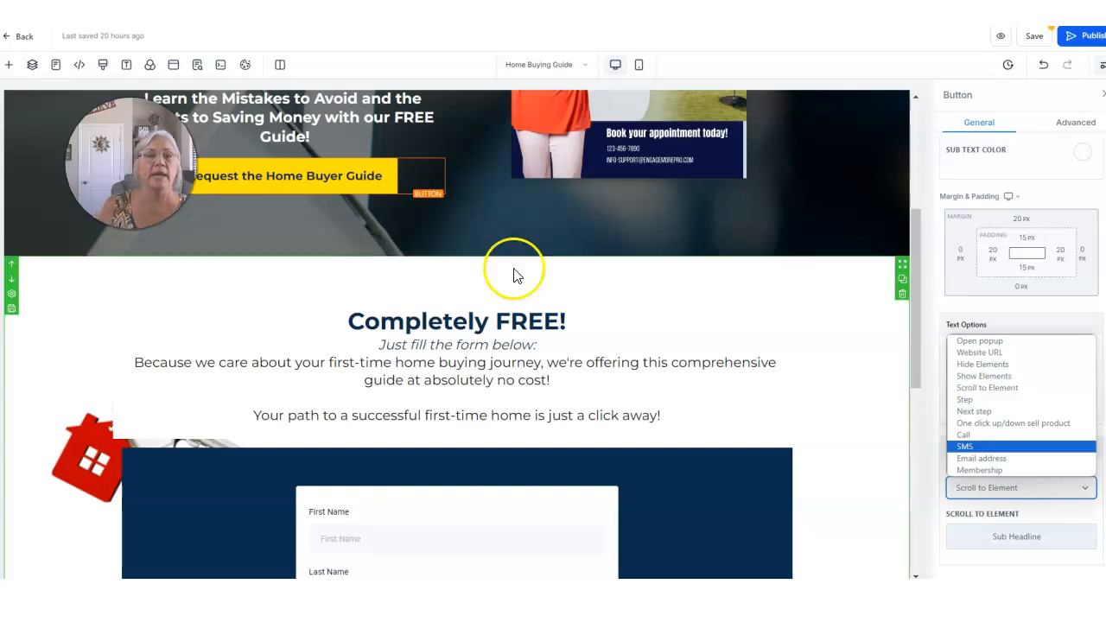
pyautogui.scroll(2, 314, 227)
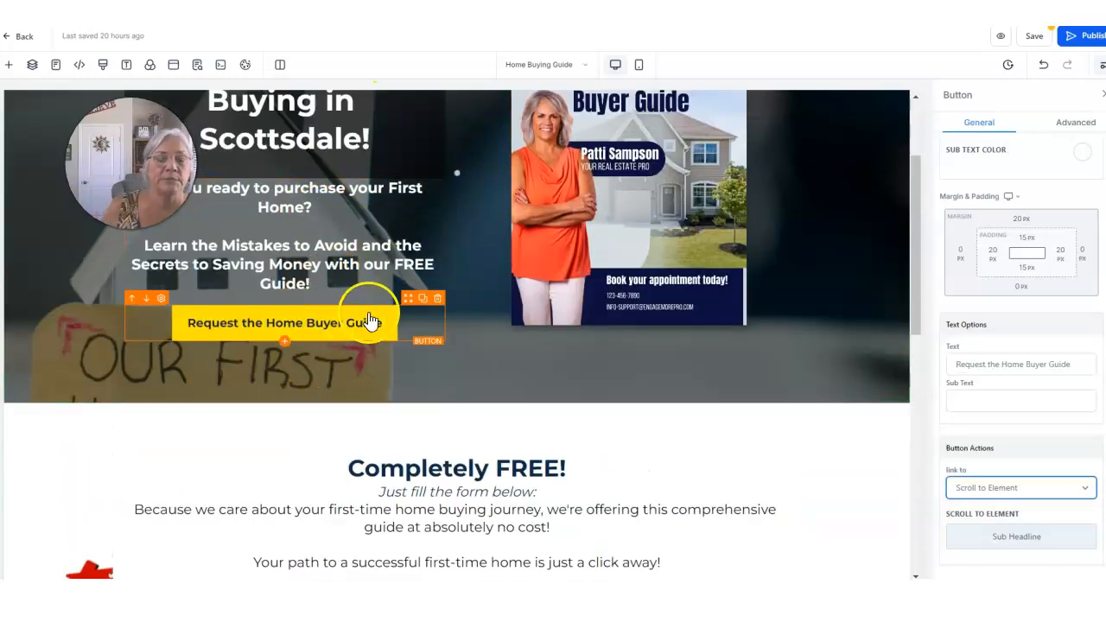
# Step: Select the opt-in form below the "Completely FREE!" heading and view its redirect action options
pyautogui.scroll(-2, 380, 293)
pyautogui.scroll(-3, 422, 335)
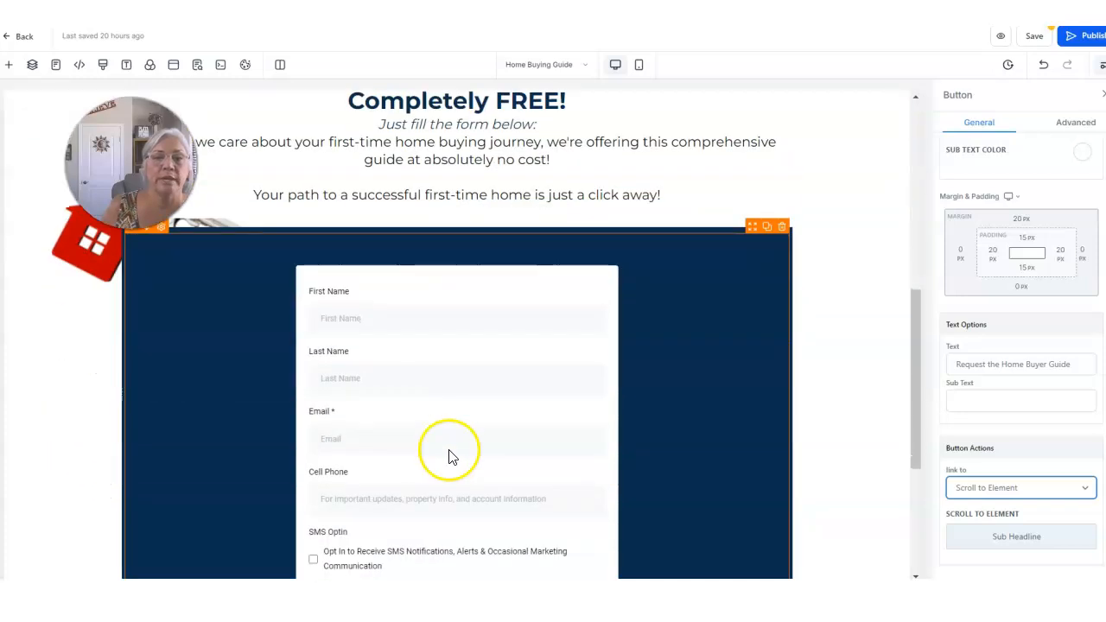
pyautogui.click(445, 419)
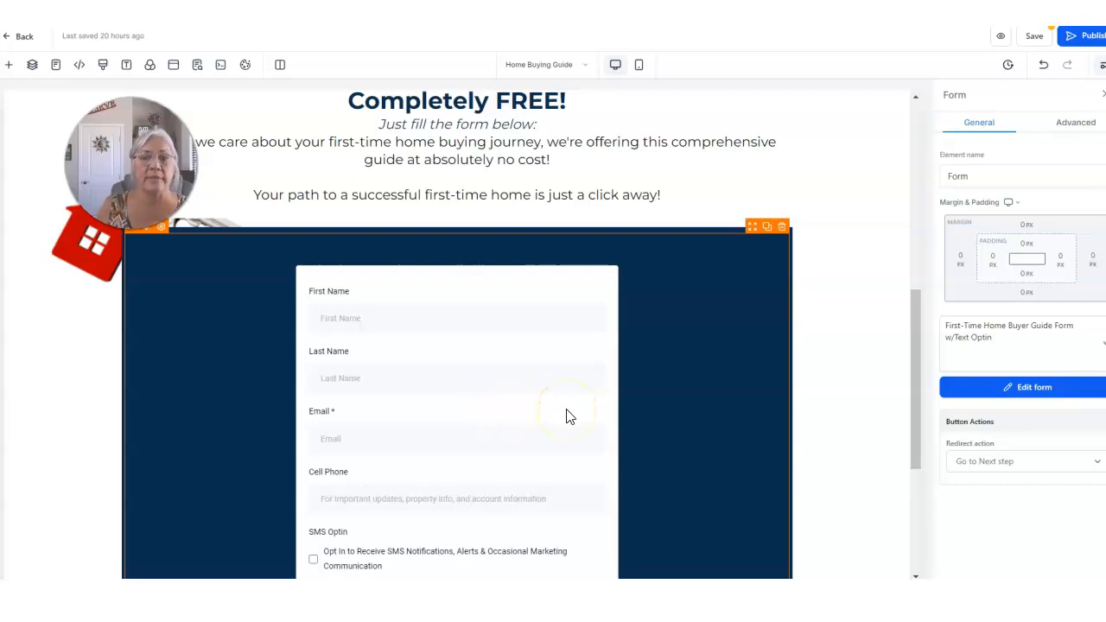
pyautogui.click(1009, 459)
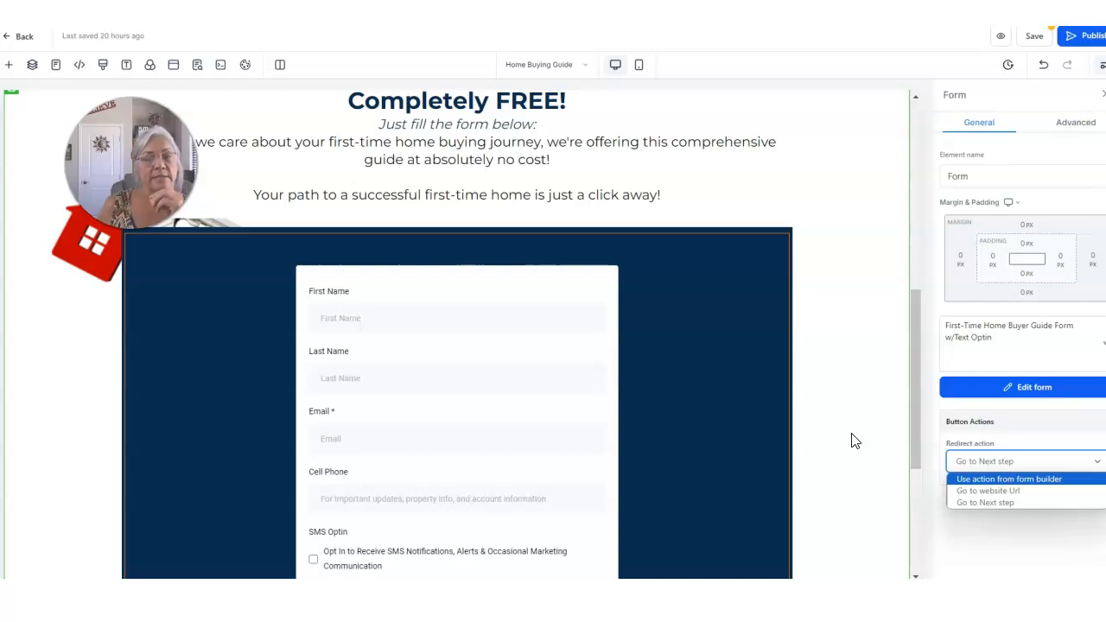
# Step: Review the opt-in form's fields, SMS consent wording and form editing option, and check the page back up to the hero section
pyautogui.scroll(-1, 852, 441)
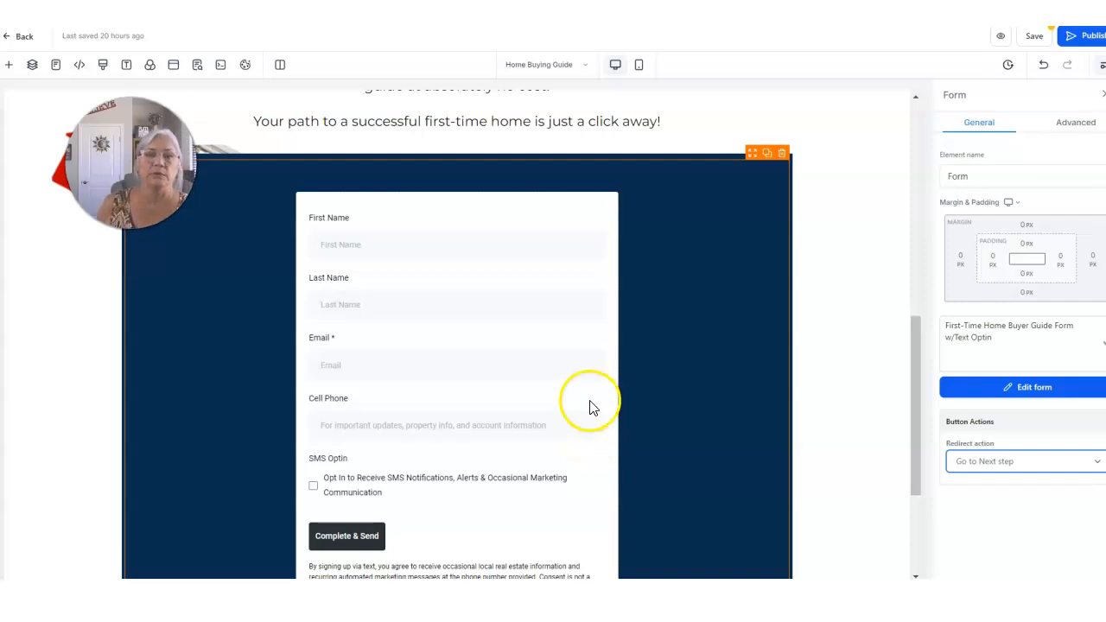
pyautogui.scroll(-1, 589, 407)
pyautogui.scroll(1, 573, 371)
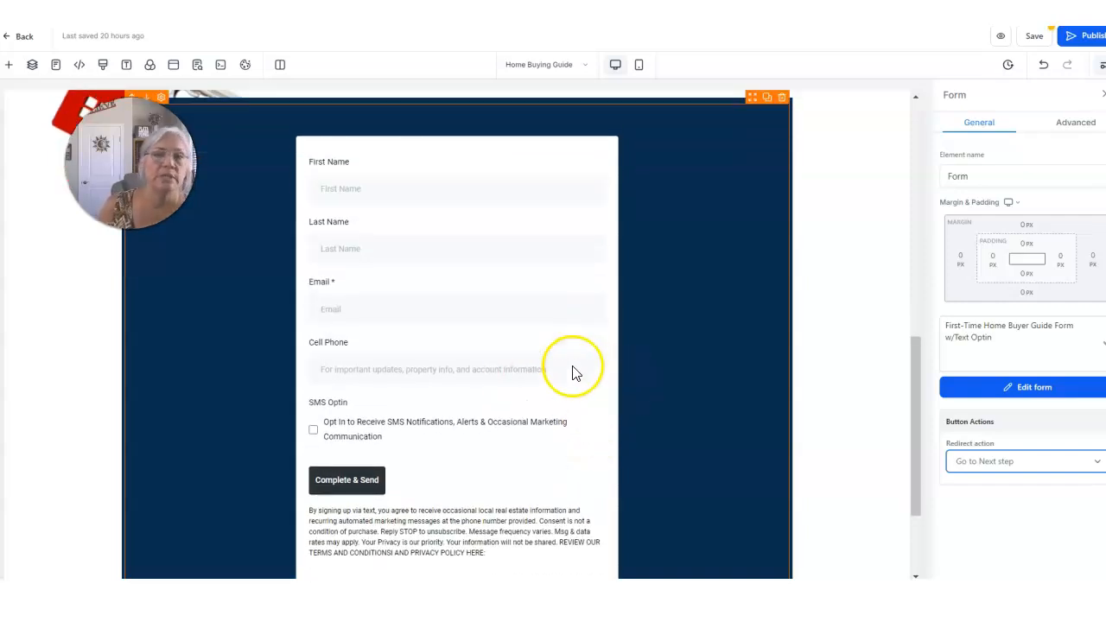
pyautogui.scroll(-1, 581, 393)
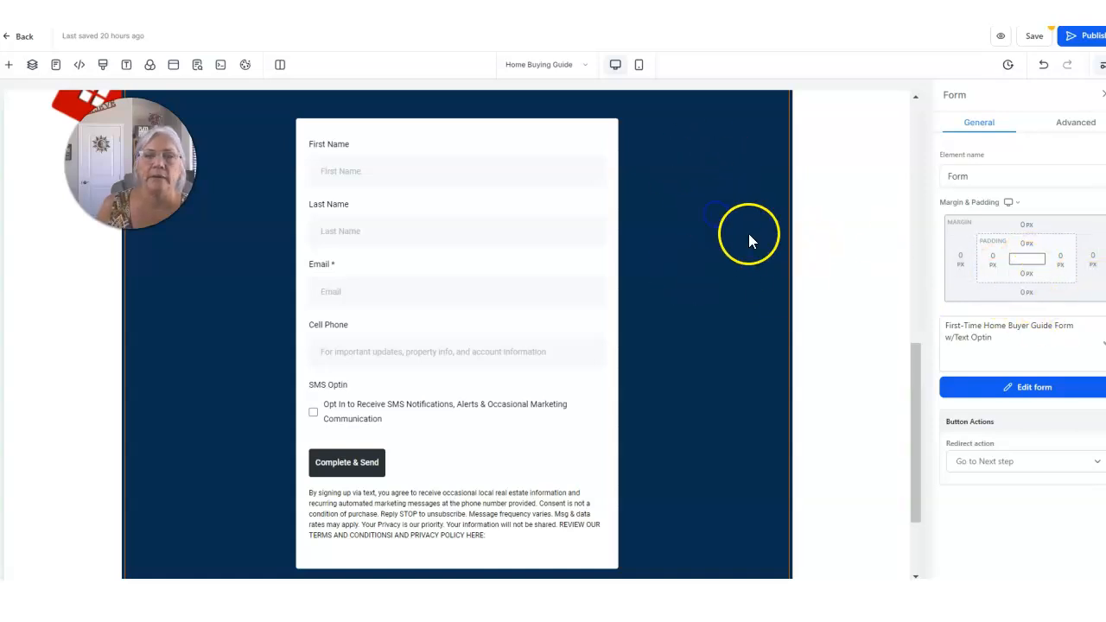
pyautogui.scroll(-2, 749, 259)
pyautogui.scroll(5, 711, 345)
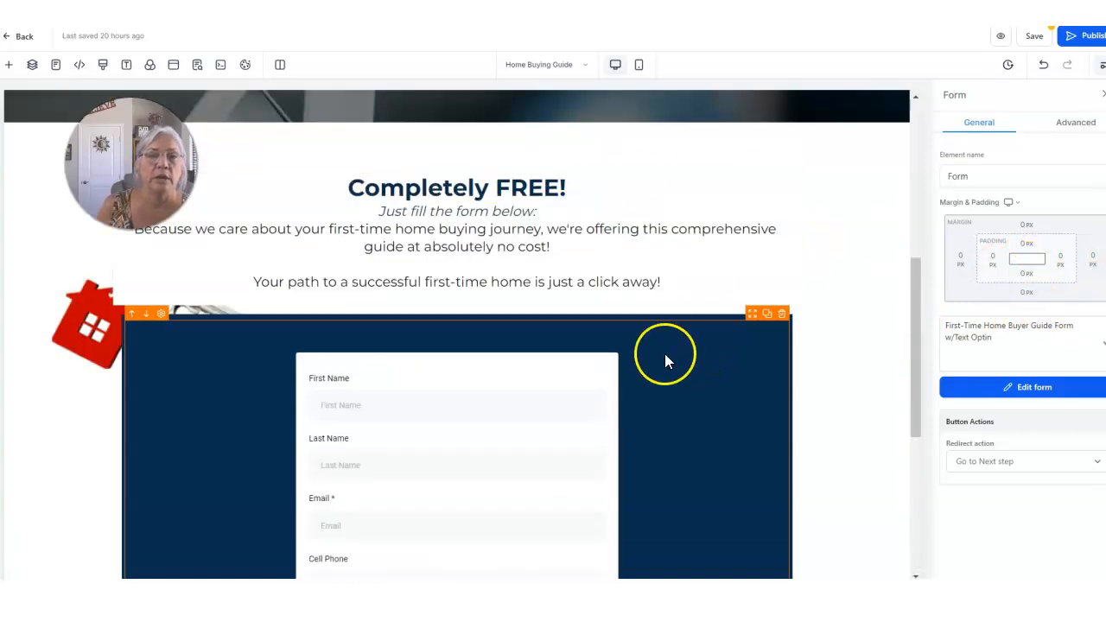
pyautogui.click(1021, 390)
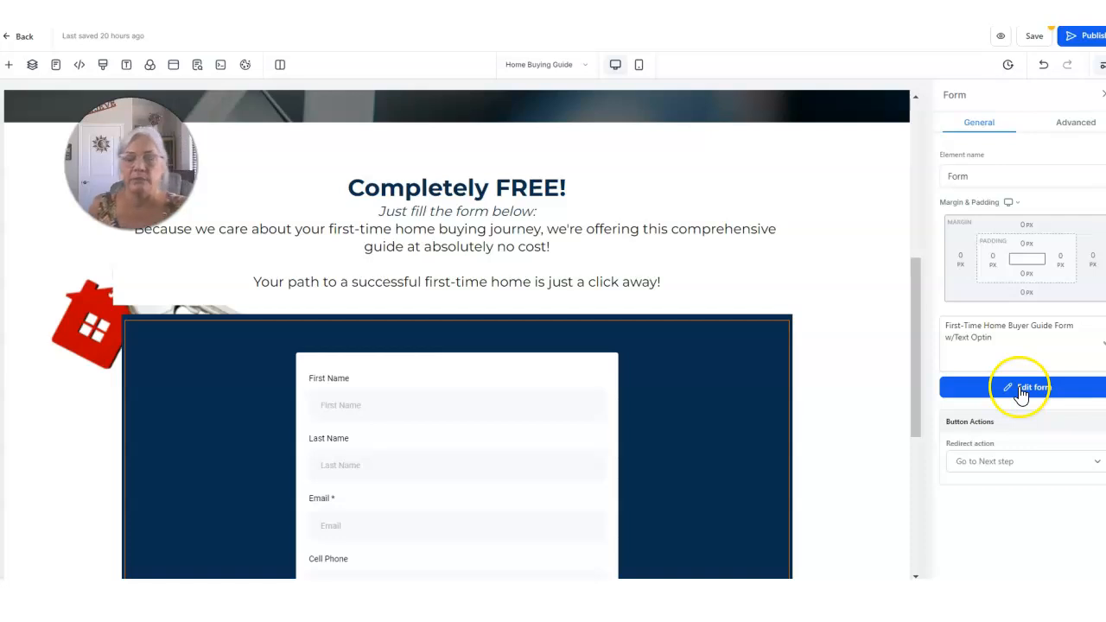
pyautogui.scroll(-4, 756, 394)
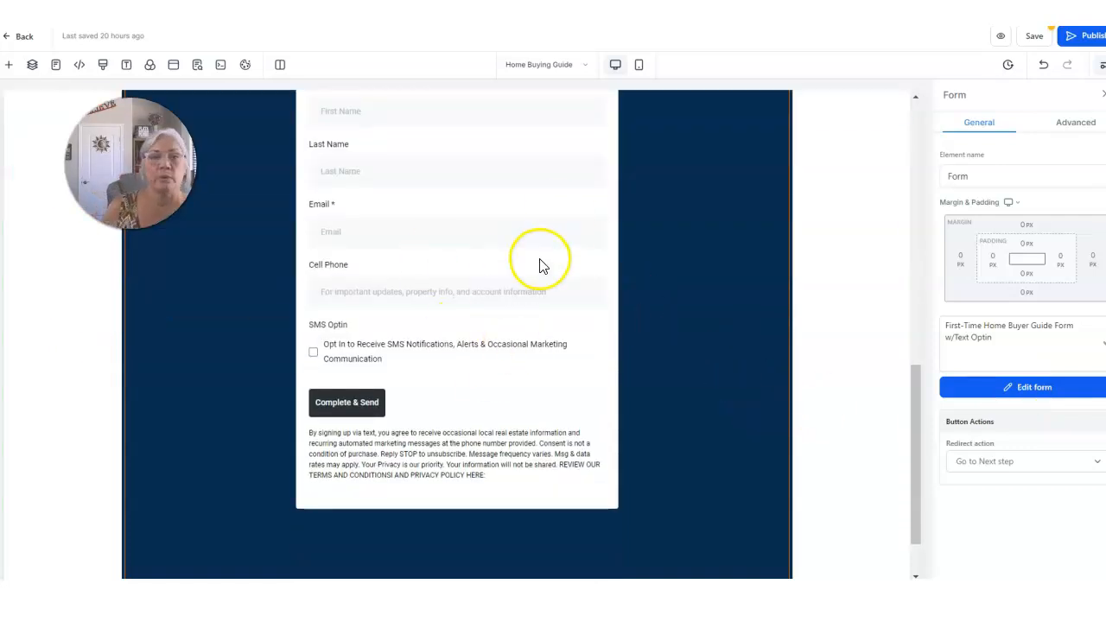
pyautogui.scroll(2, 539, 266)
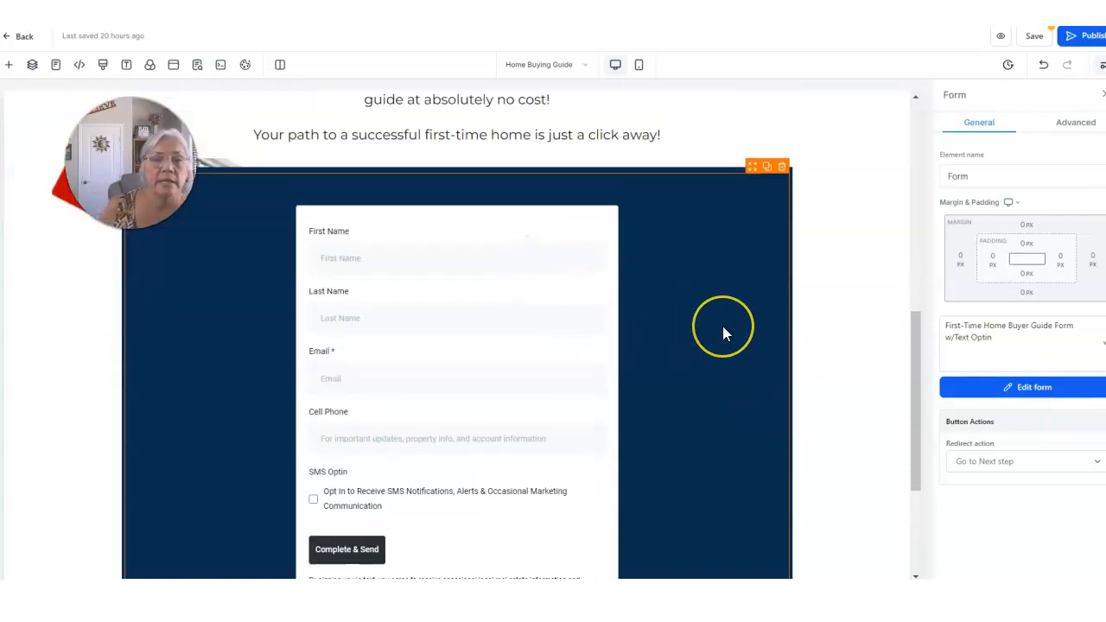
pyautogui.scroll(2, 723, 326)
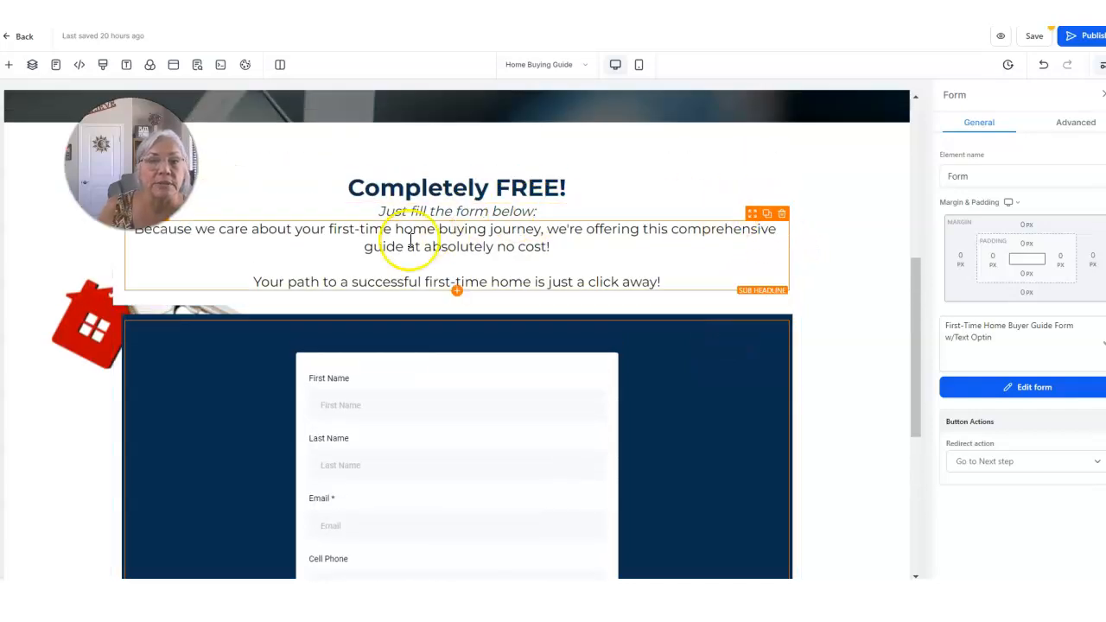
pyautogui.scroll(5, 718, 333)
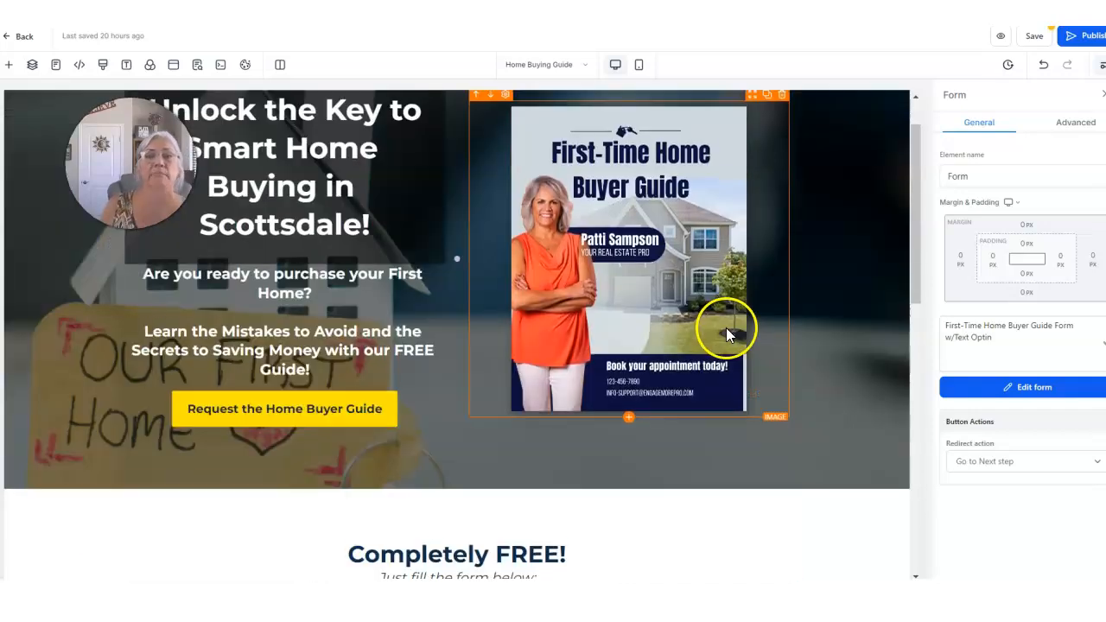
# Step: Save the Home Buying Guide page and review the title and description in its SEO meta data
pyautogui.scroll(-1, 726, 328)
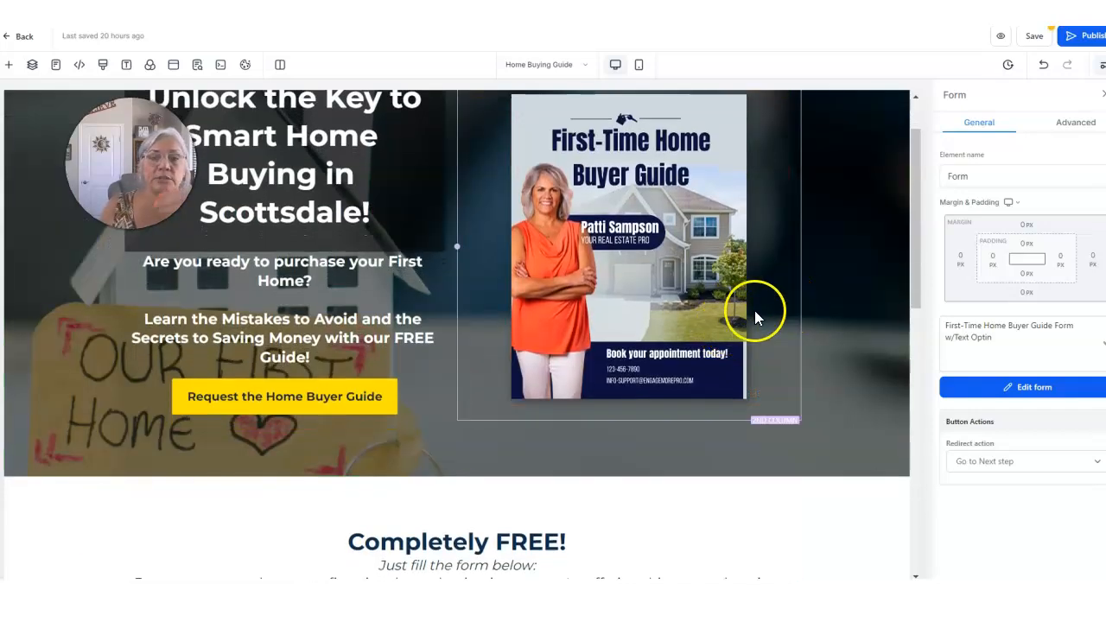
pyautogui.click(1037, 39)
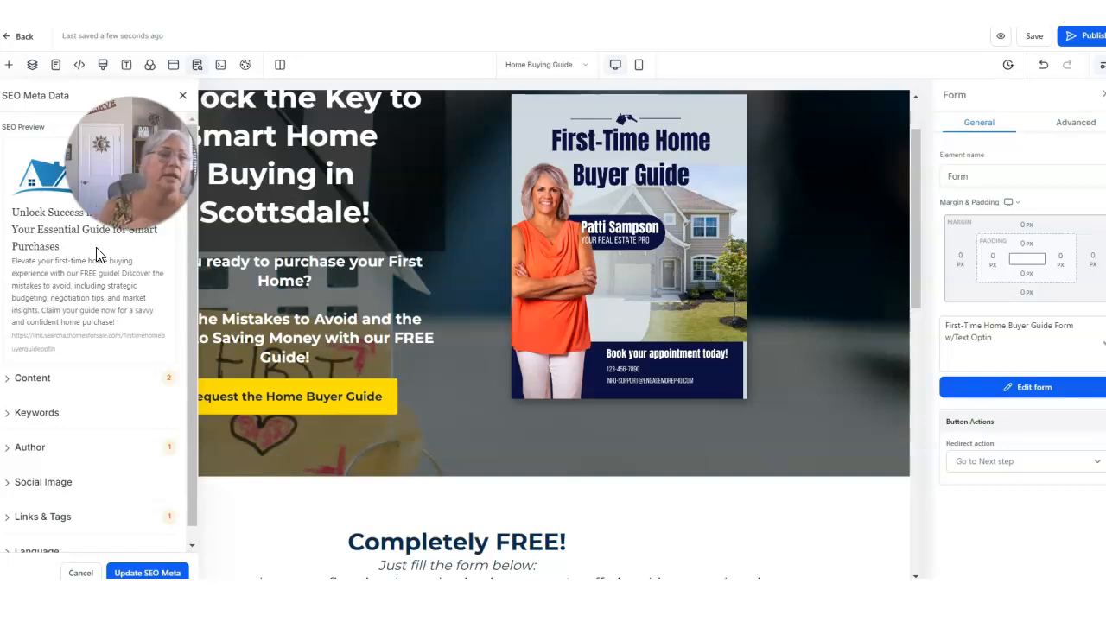
pyautogui.click(33, 378)
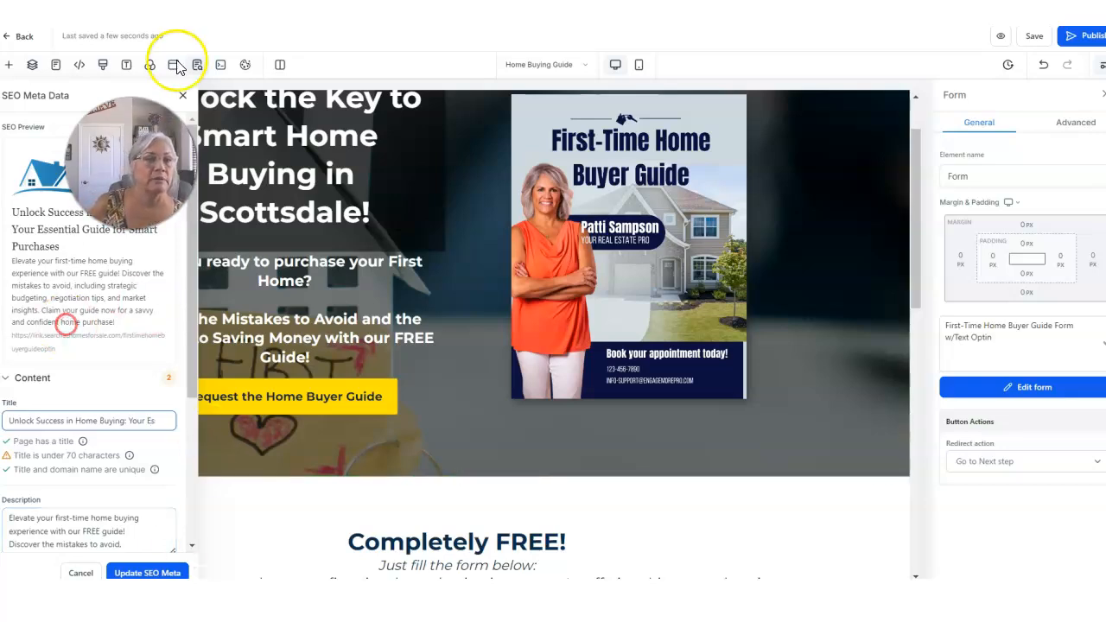
pyautogui.rightClick(67, 320)
pyautogui.click(182, 96)
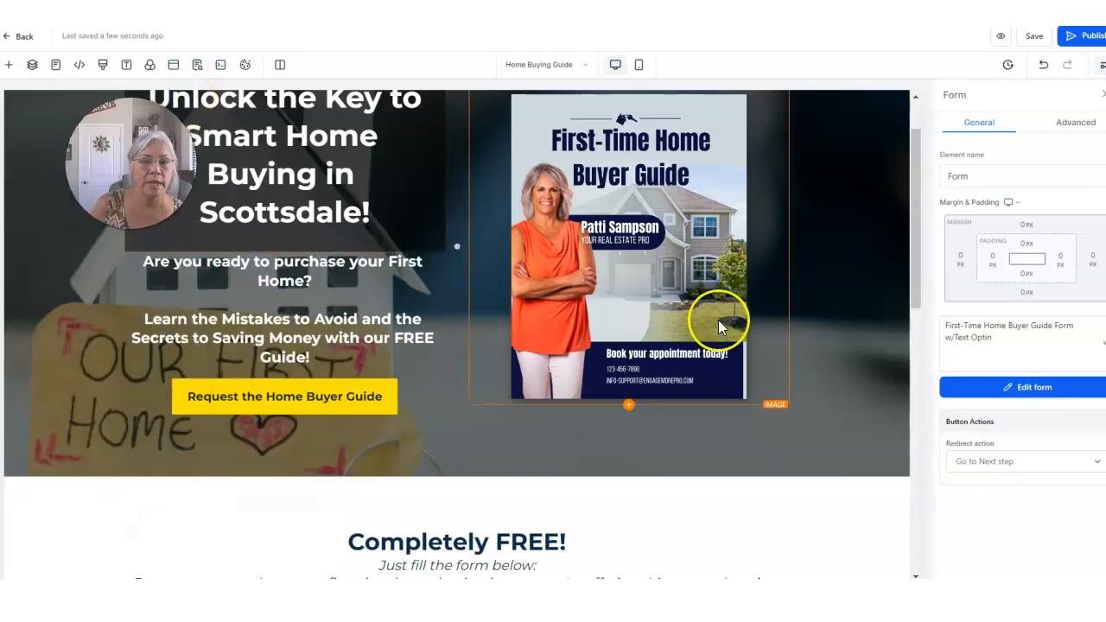
# Step: Select the hero section and review its spacing and background settings
pyautogui.scroll(1, 750, 311)
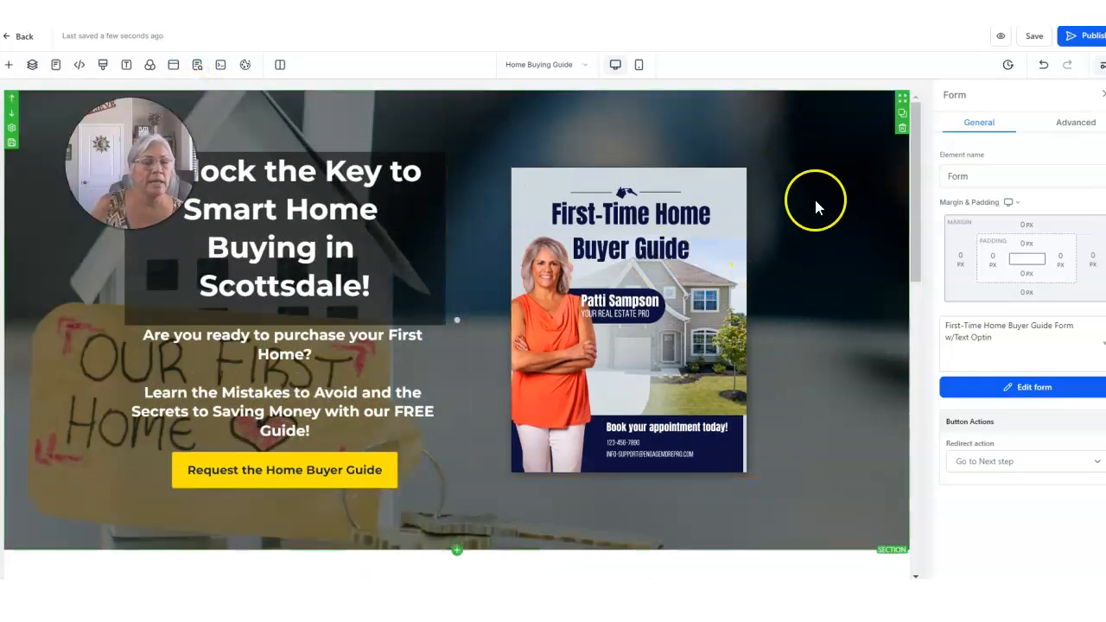
pyautogui.click(850, 138)
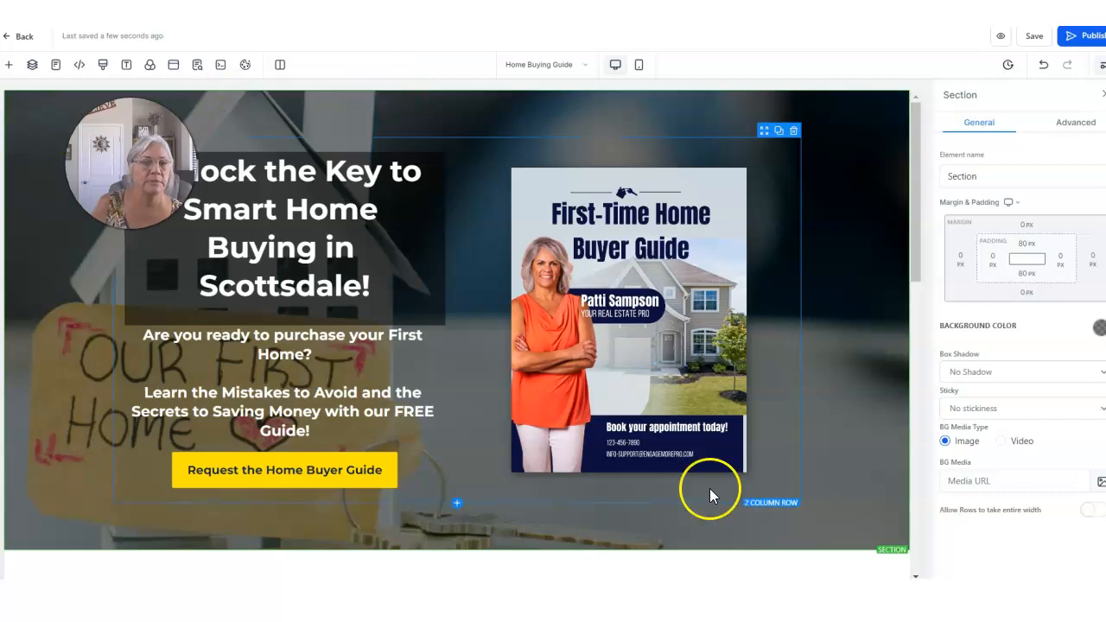
pyautogui.scroll(-3, 905, 397)
pyautogui.scroll(3, 898, 398)
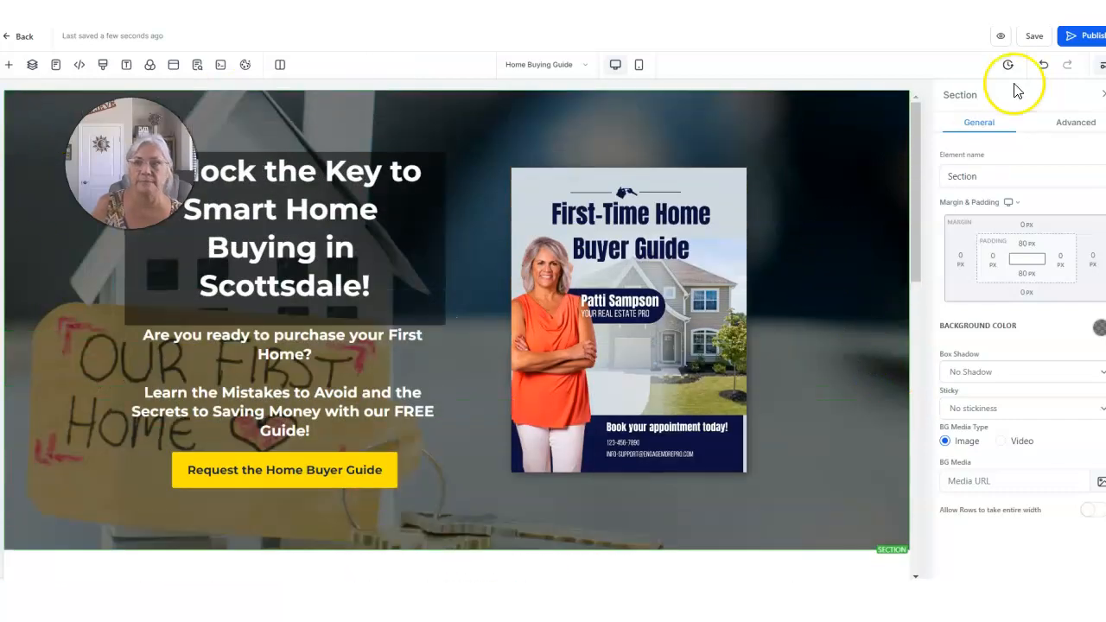
# Step: Save and publish the Home Buying Guide page, and return to the funnel's steps overview
pyautogui.click(1030, 35)
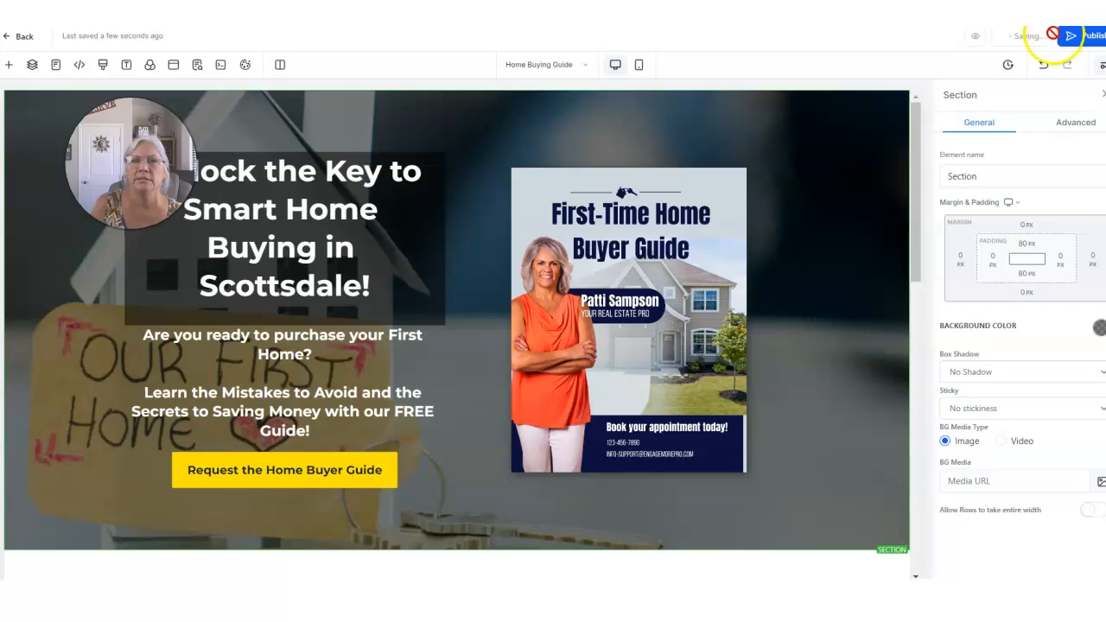
pyautogui.click(1087, 40)
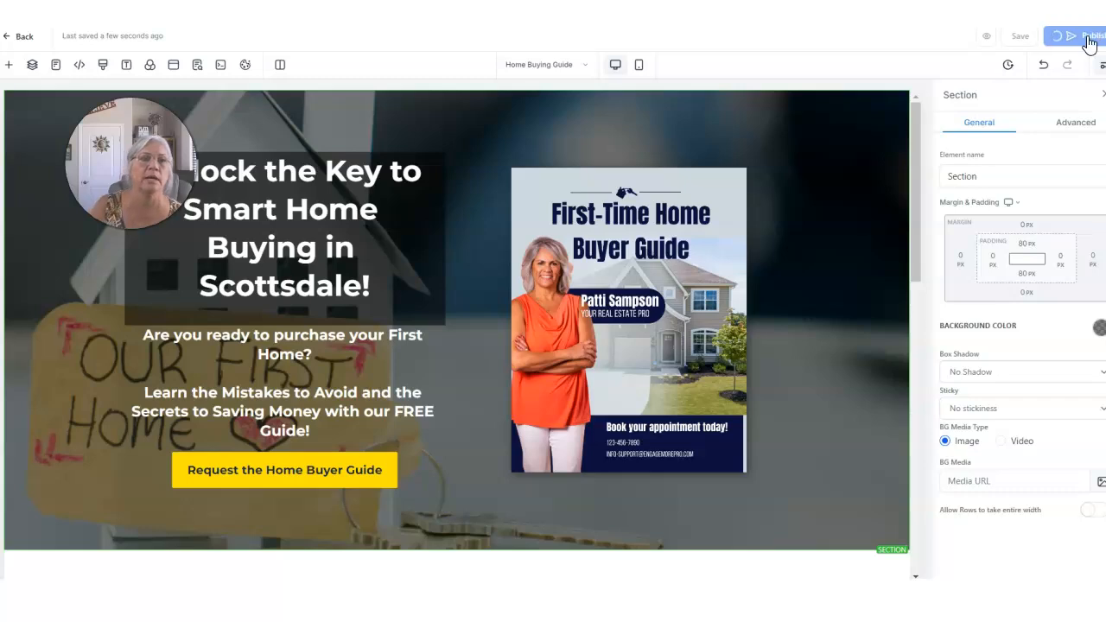
pyautogui.click(8, 40)
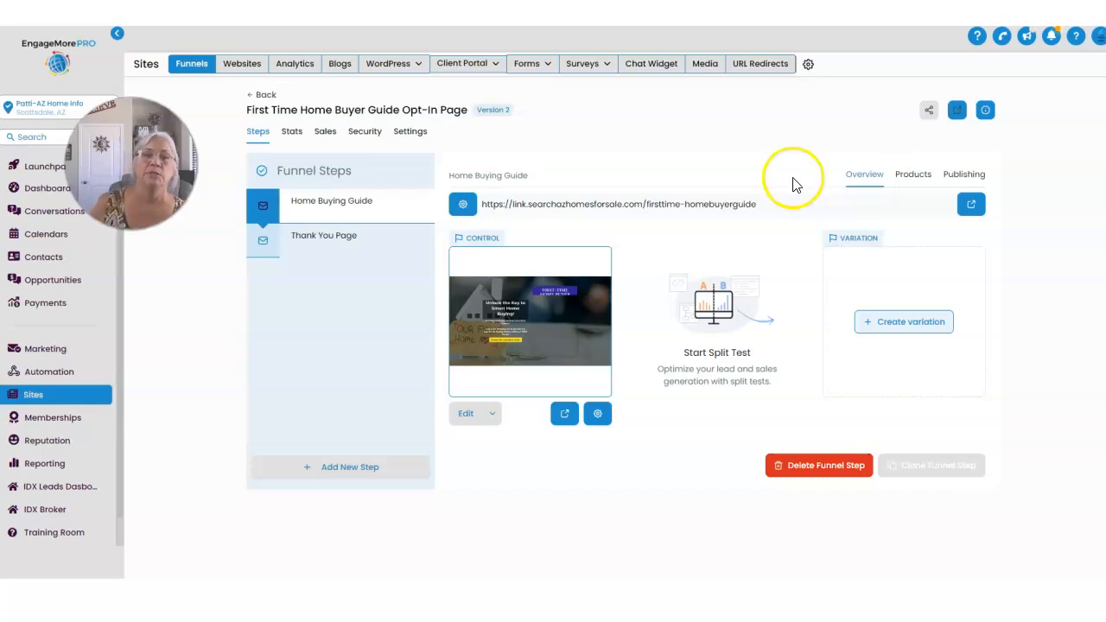
# Step: Examine the domain and path of the Home Buying Guide URL, and open the Thank You Page for editing
pyautogui.moveTo(644, 204); pyautogui.dragTo(515, 204)
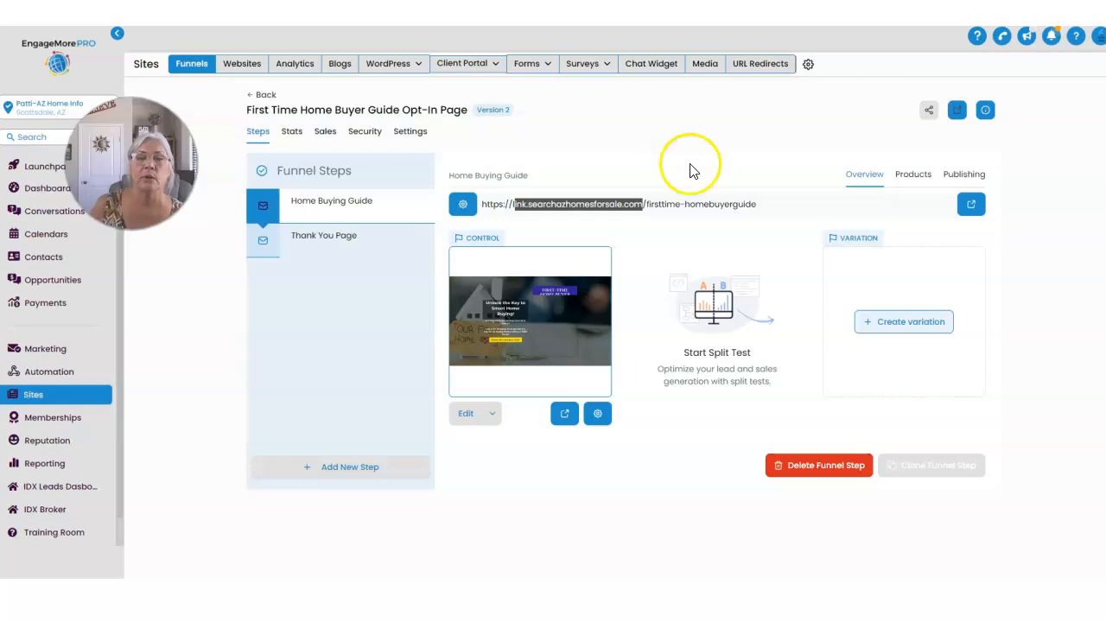
pyautogui.moveTo(646, 204)
pyautogui.mouseDown()
pyautogui.moveTo(817, 192)
pyautogui.moveTo(649, 210)
pyautogui.mouseUp()
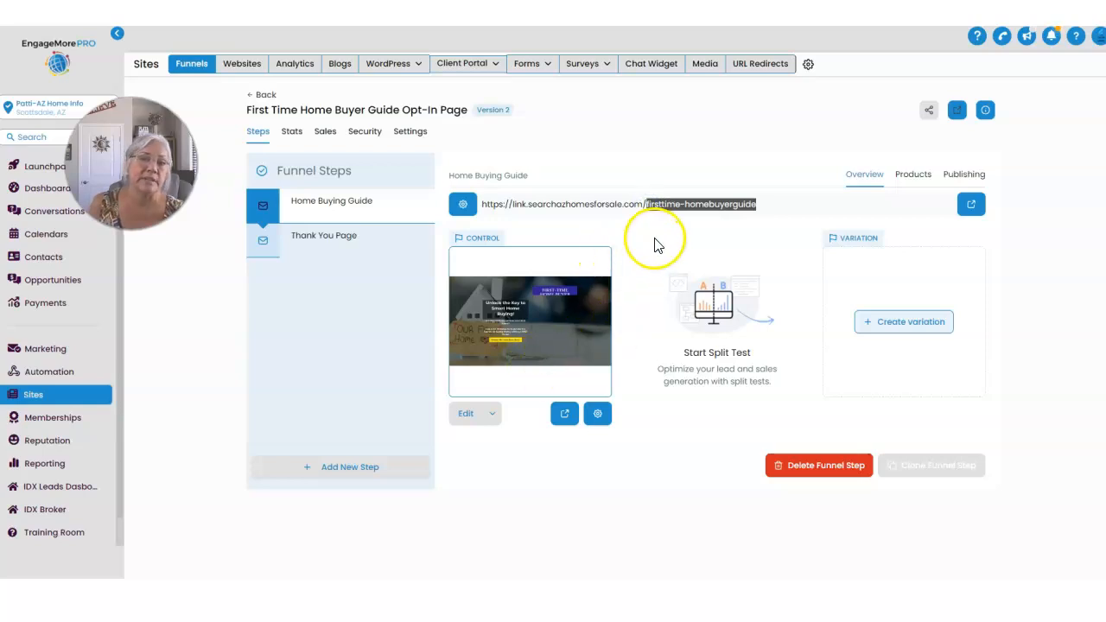
pyautogui.click(335, 241)
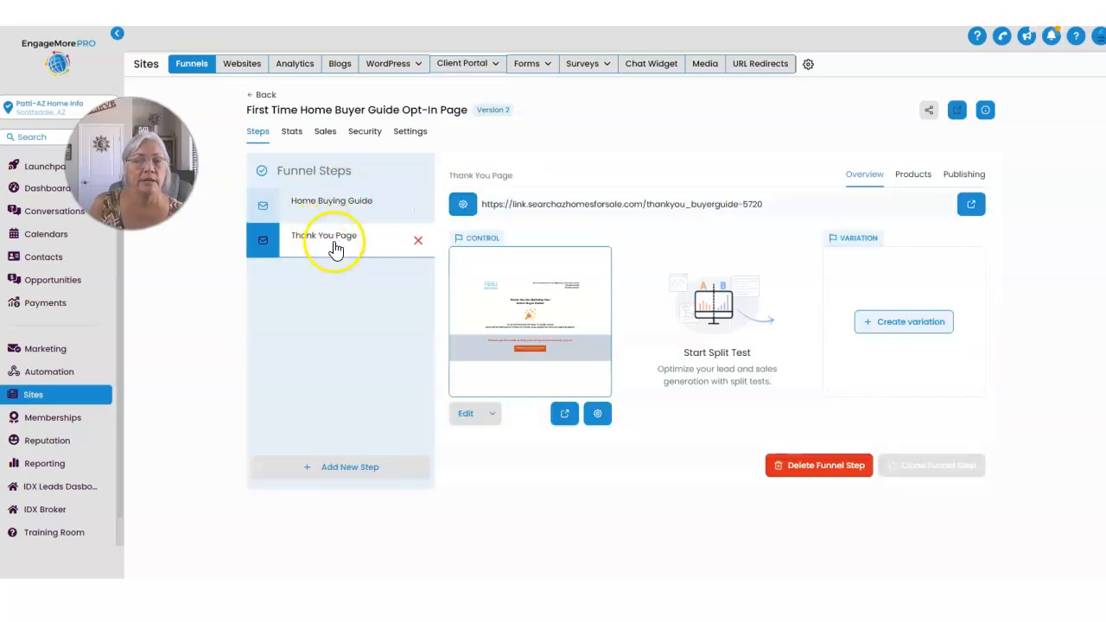
pyautogui.click(463, 413)
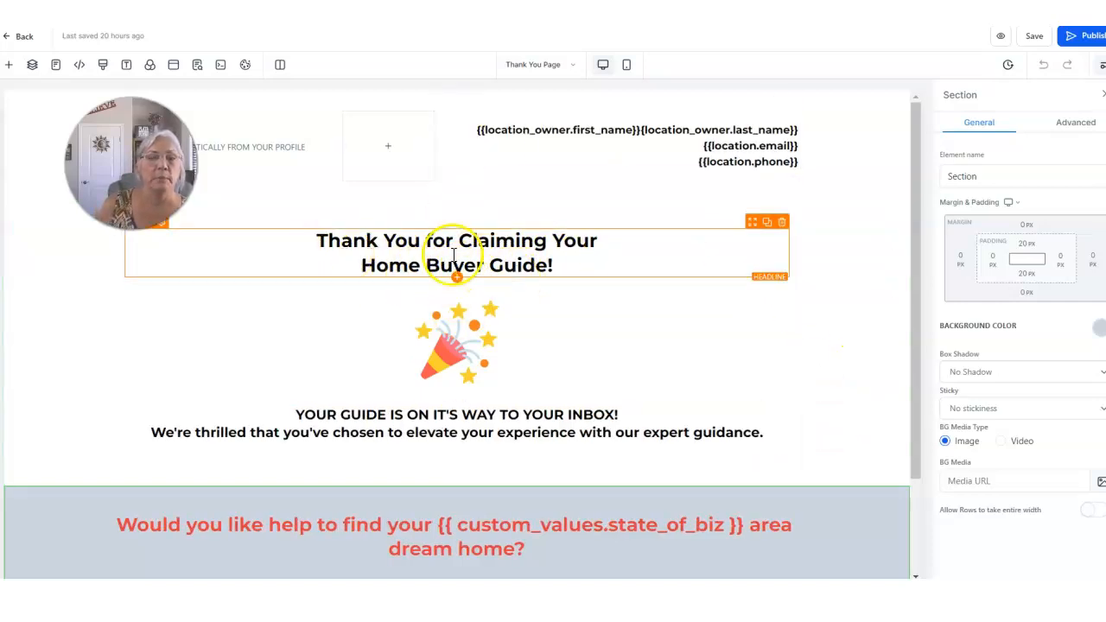
# Step: Review the Thank You Page's headline and the settings of its "Click here to Contact Us Today" button
pyautogui.click(366, 265)
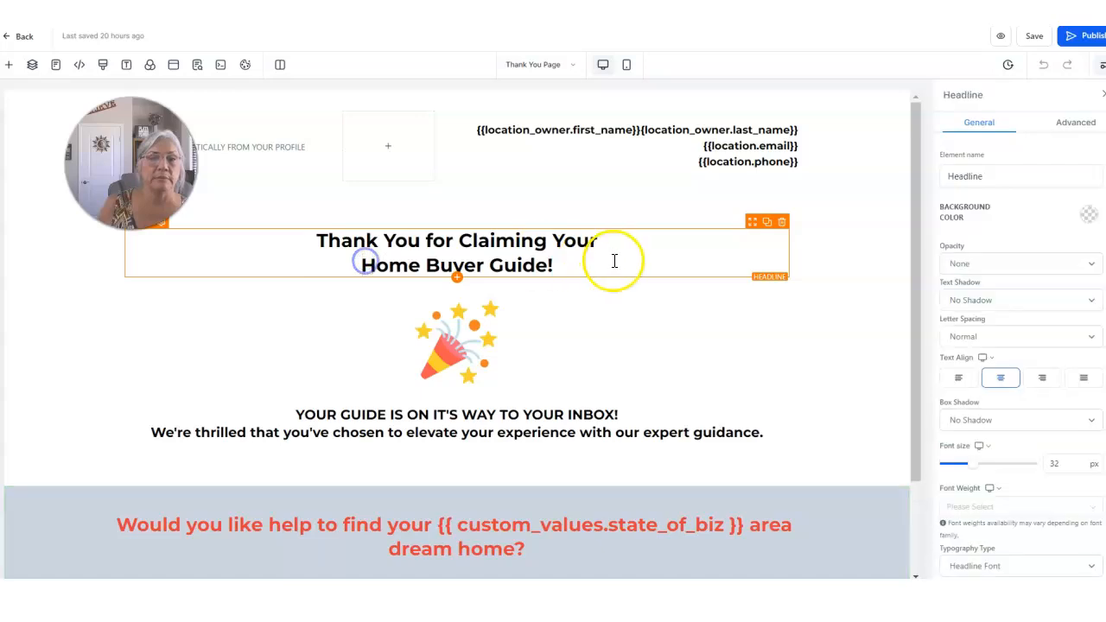
pyautogui.scroll(-3, 597, 484)
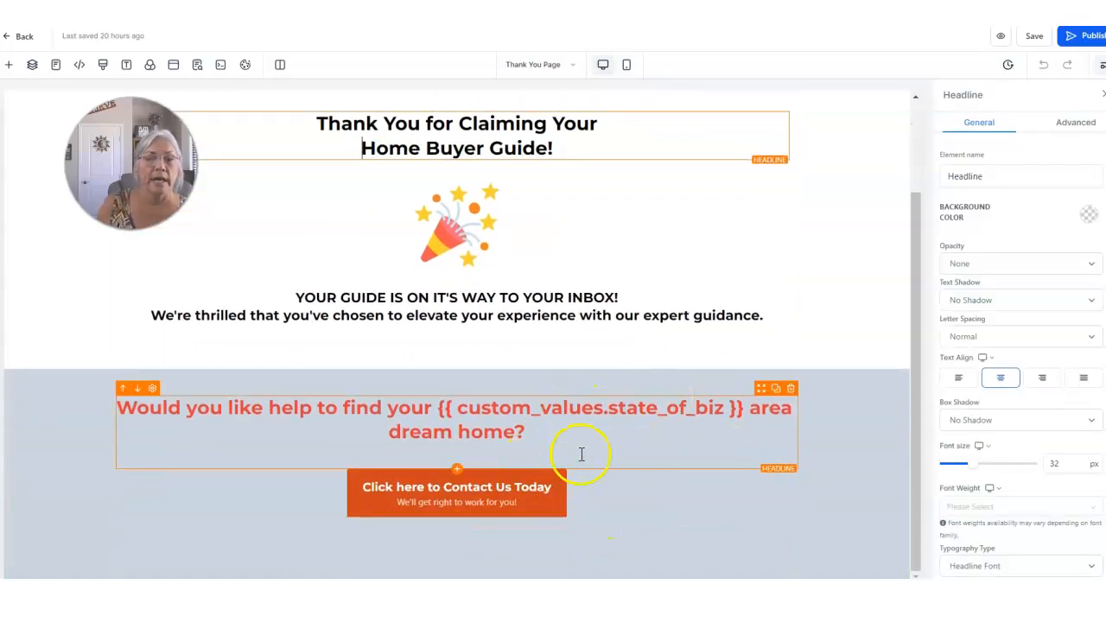
pyautogui.click(461, 500)
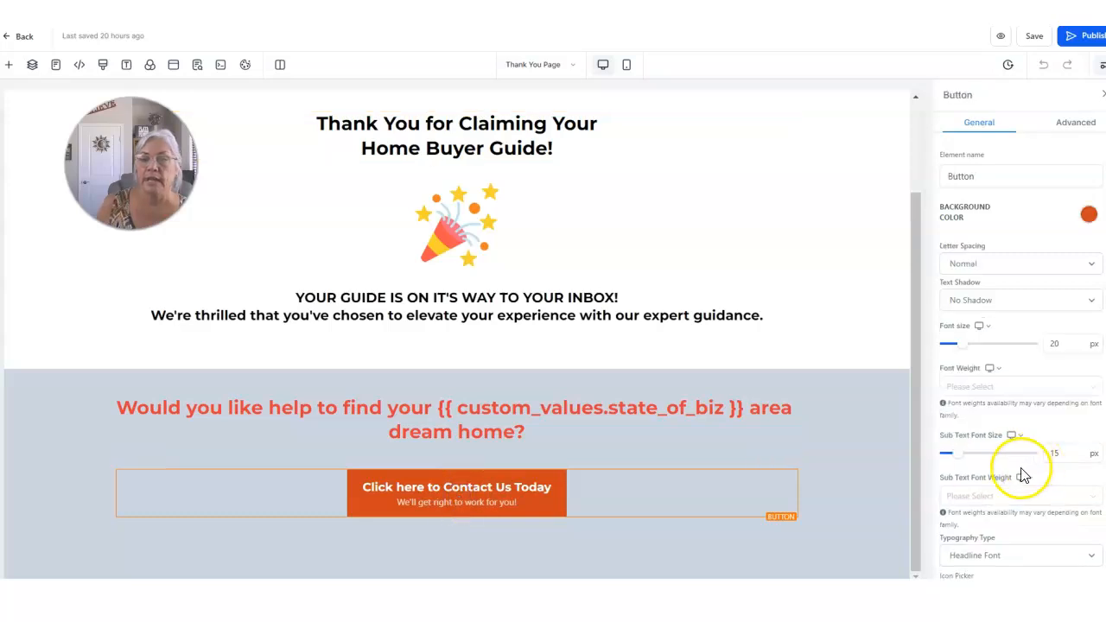
pyautogui.scroll(-3, 1028, 467)
pyautogui.scroll(-1, 1028, 466)
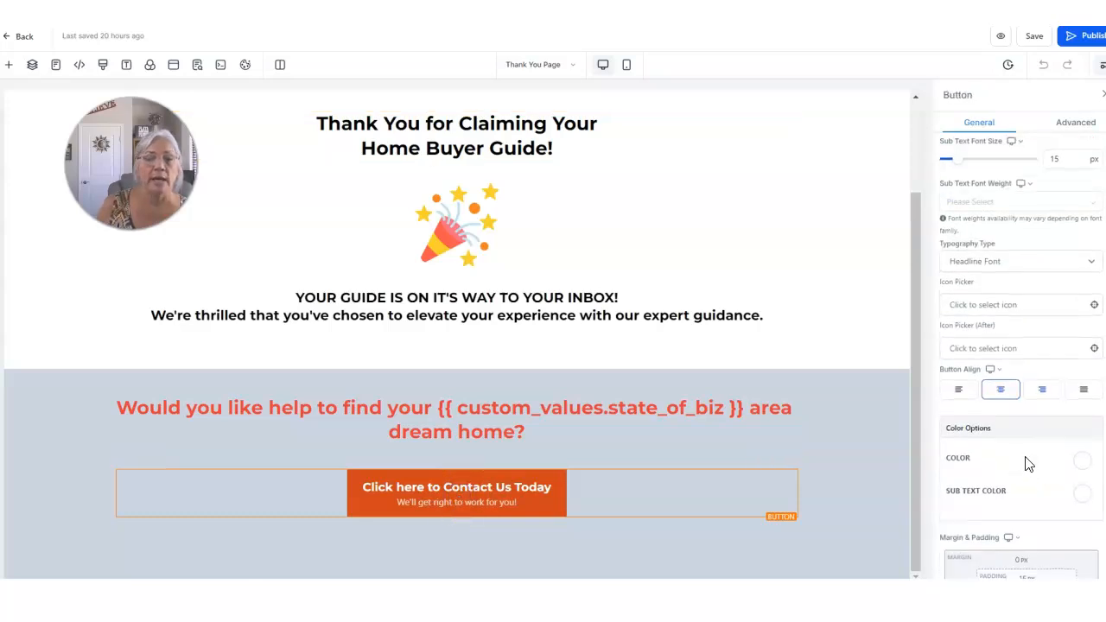
pyautogui.click(508, 514)
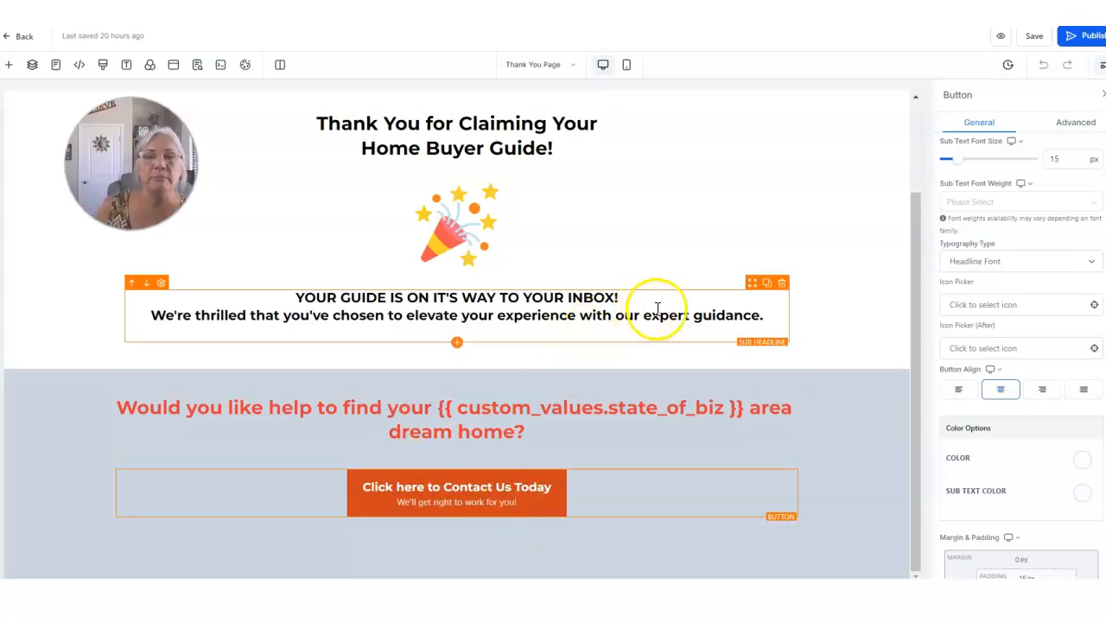
# Step: Check the owner name, email and phone placeholders in the Thank You Page header, and save the page
pyautogui.scroll(3, 670, 294)
pyautogui.moveTo(478, 130); pyautogui.dragTo(793, 168)
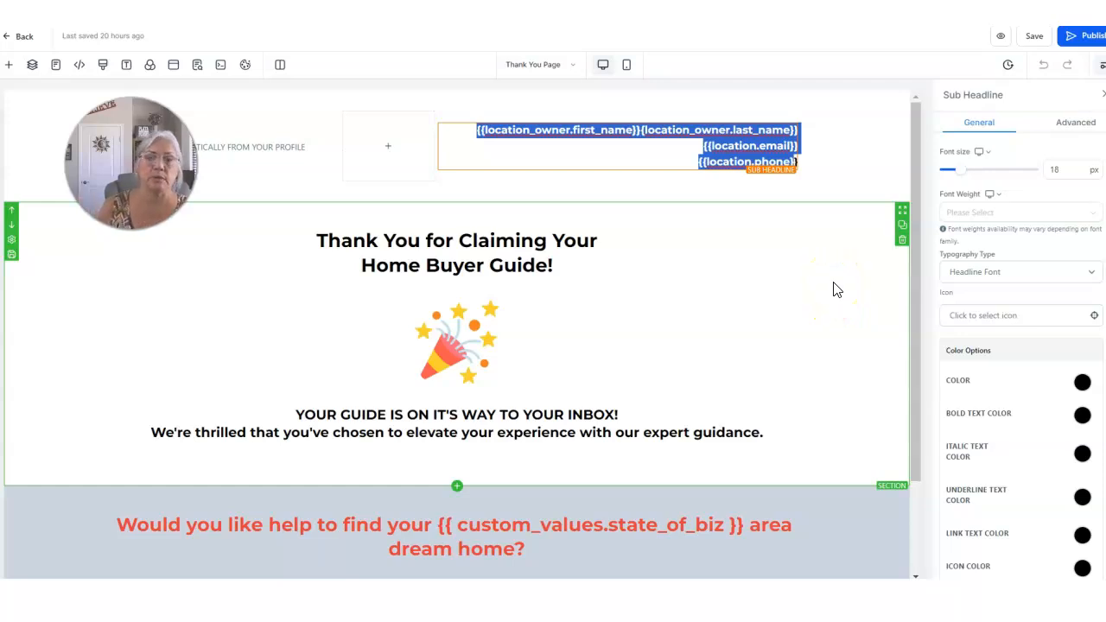
pyautogui.click(1037, 36)
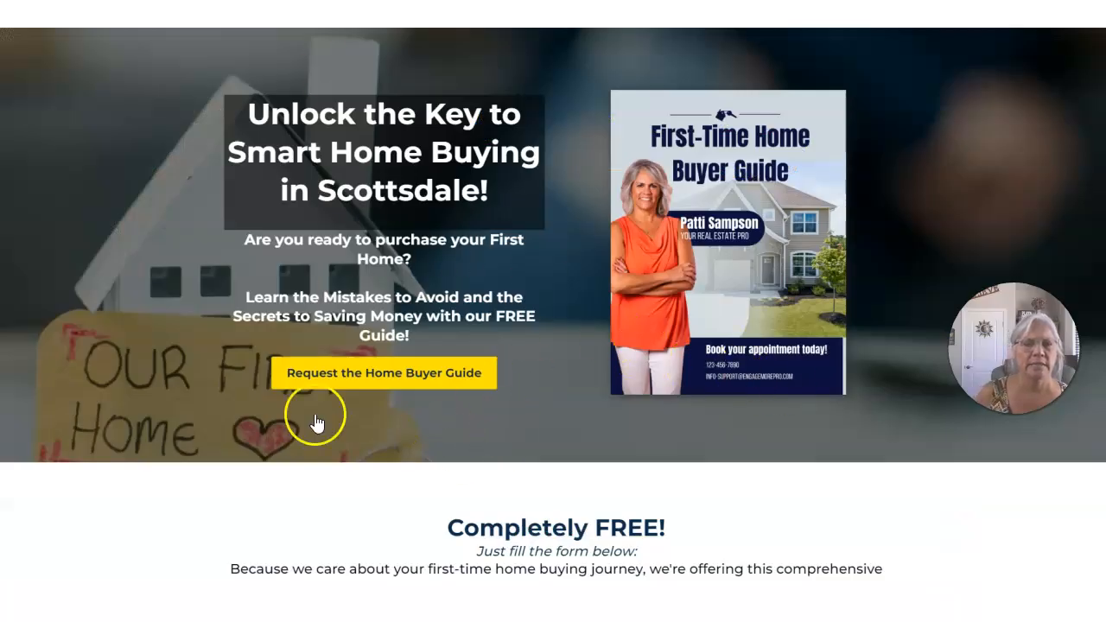
# Step: Submit the prefilled form on the published opt-in page with SMS opt-in enabled, and review the thank-you page's header and state name
pyautogui.click(392, 381)
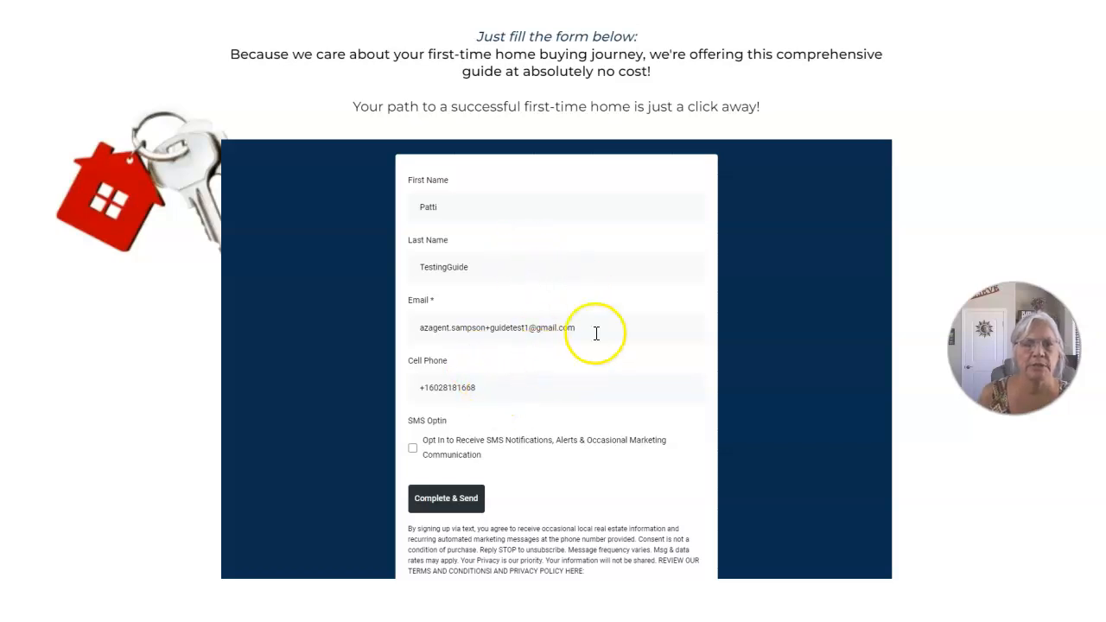
pyautogui.scroll(-1, 527, 381)
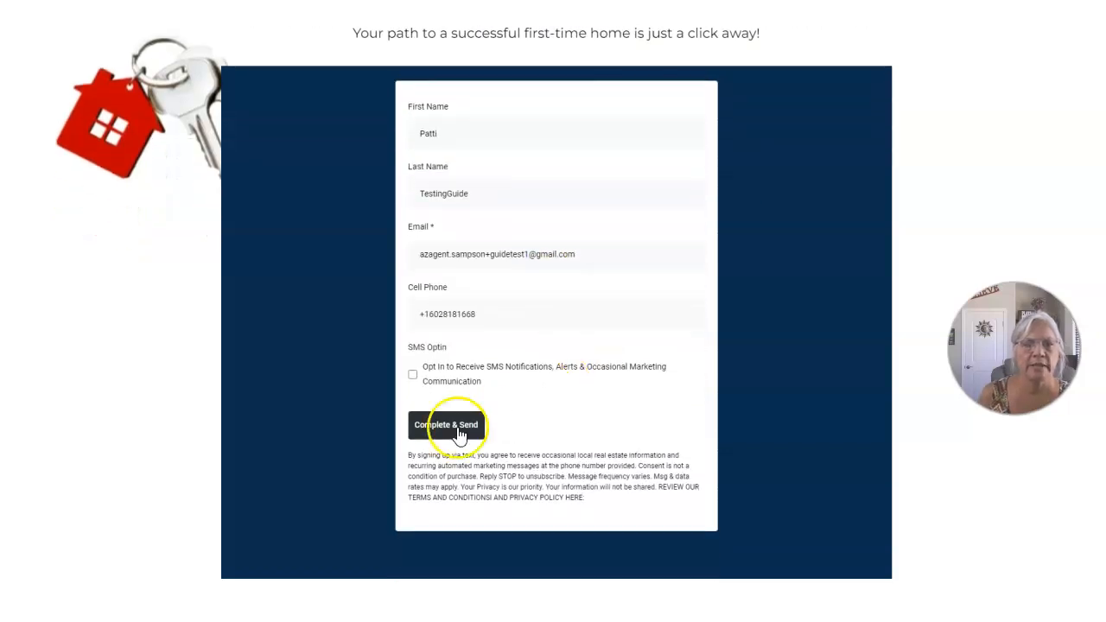
pyautogui.click(412, 376)
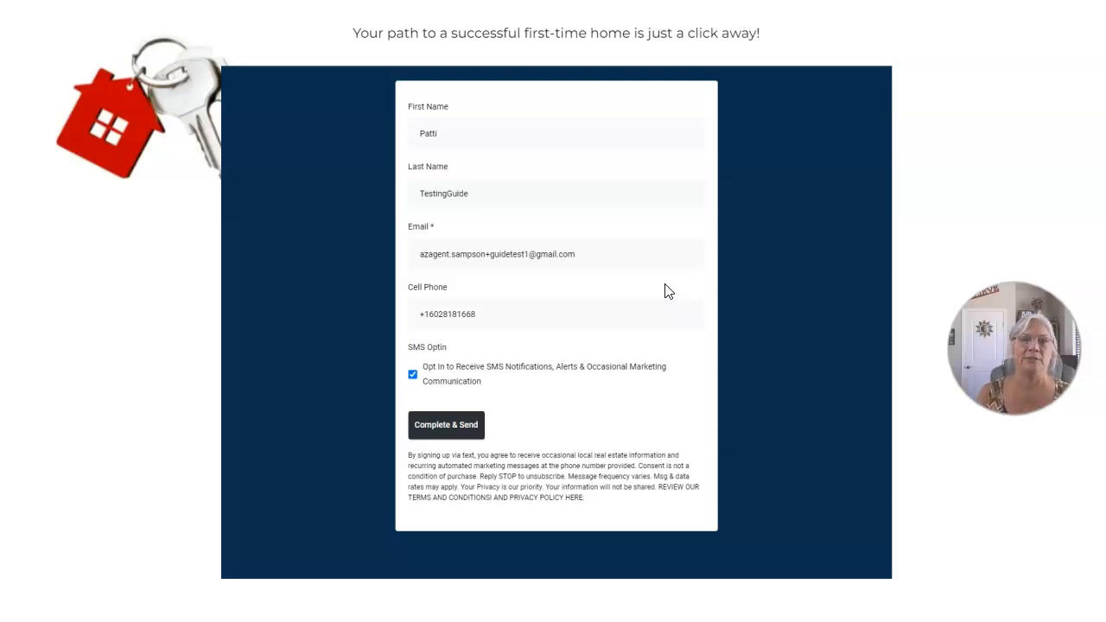
pyautogui.click(443, 429)
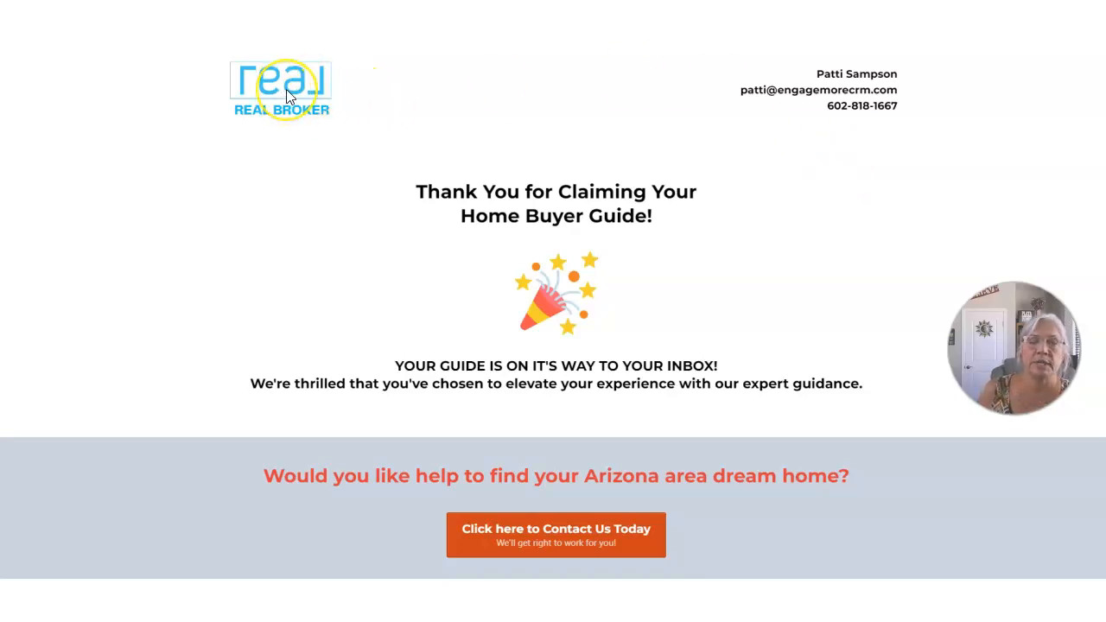
pyautogui.scroll(-1, 840, 339)
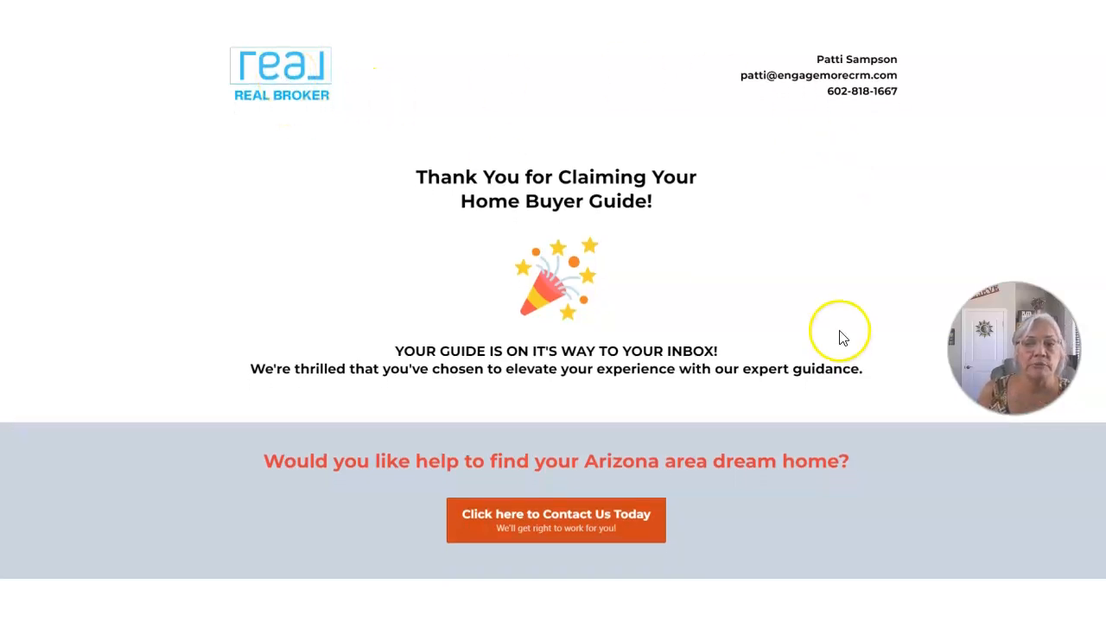
pyautogui.moveTo(586, 461); pyautogui.dragTo(659, 459)
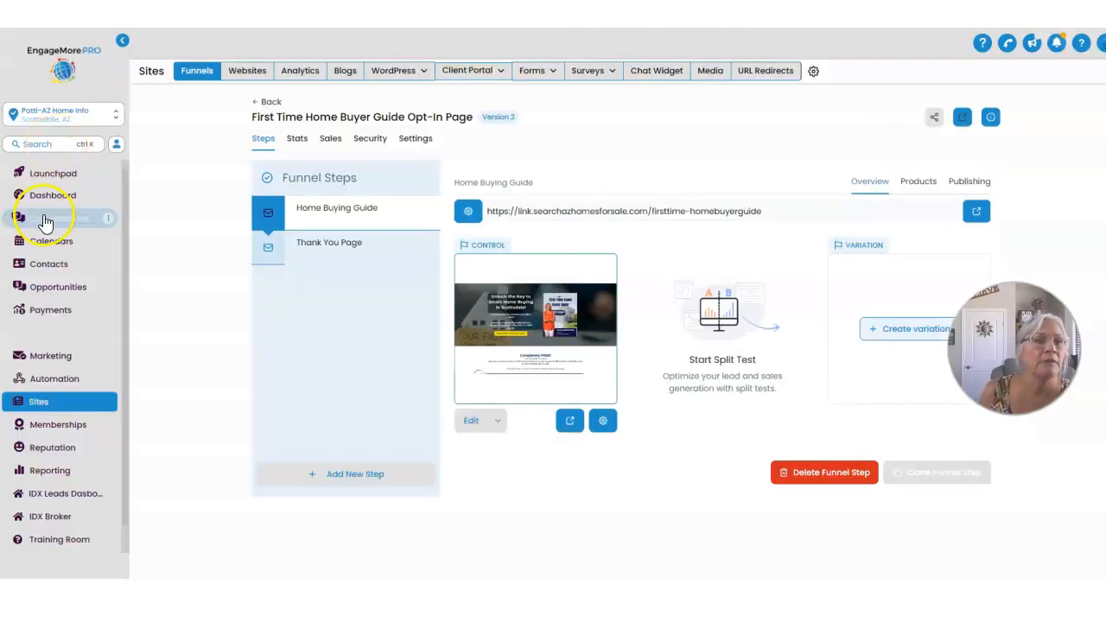
# Step: Find the test lead by first name in the EngageMore PRO contacts and open the contact record
pyautogui.click(57, 272)
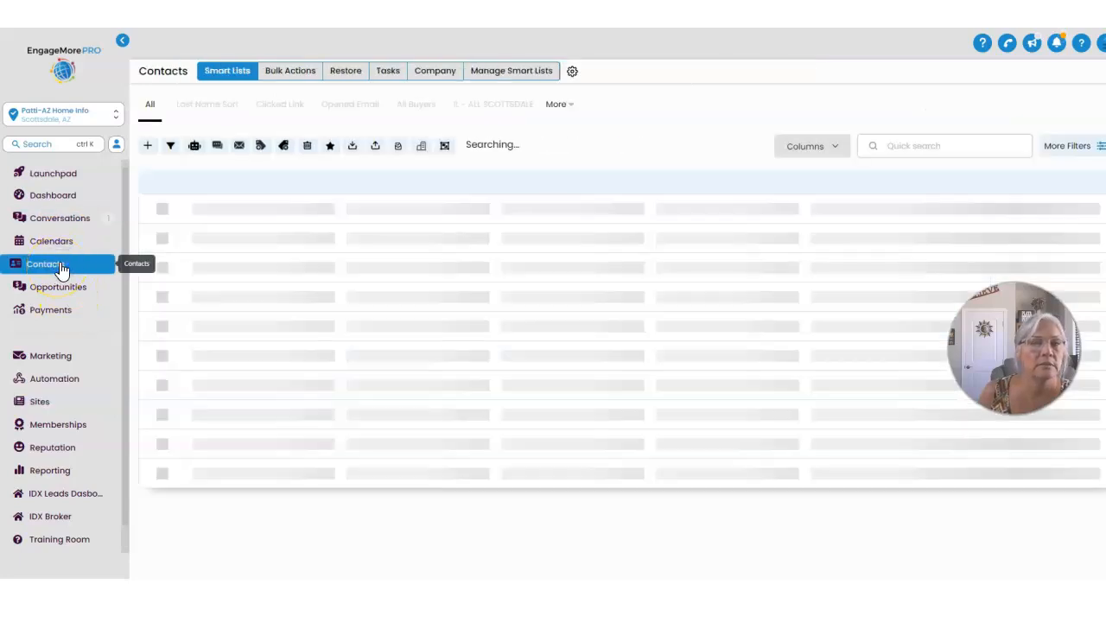
pyautogui.click(52, 40)
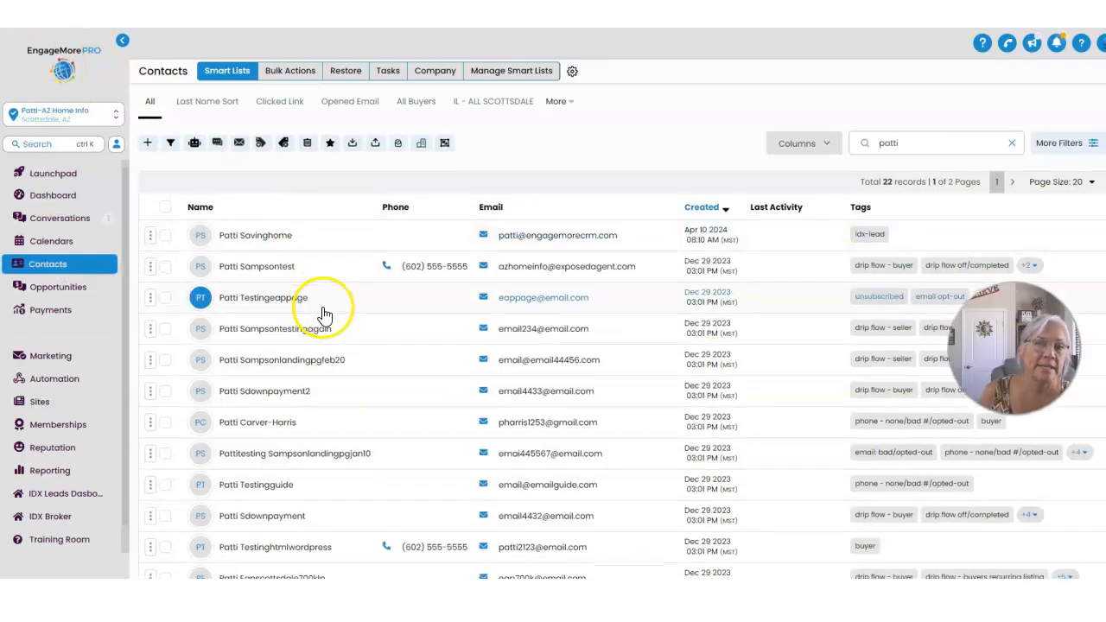
pyautogui.scroll(-3, 337, 363)
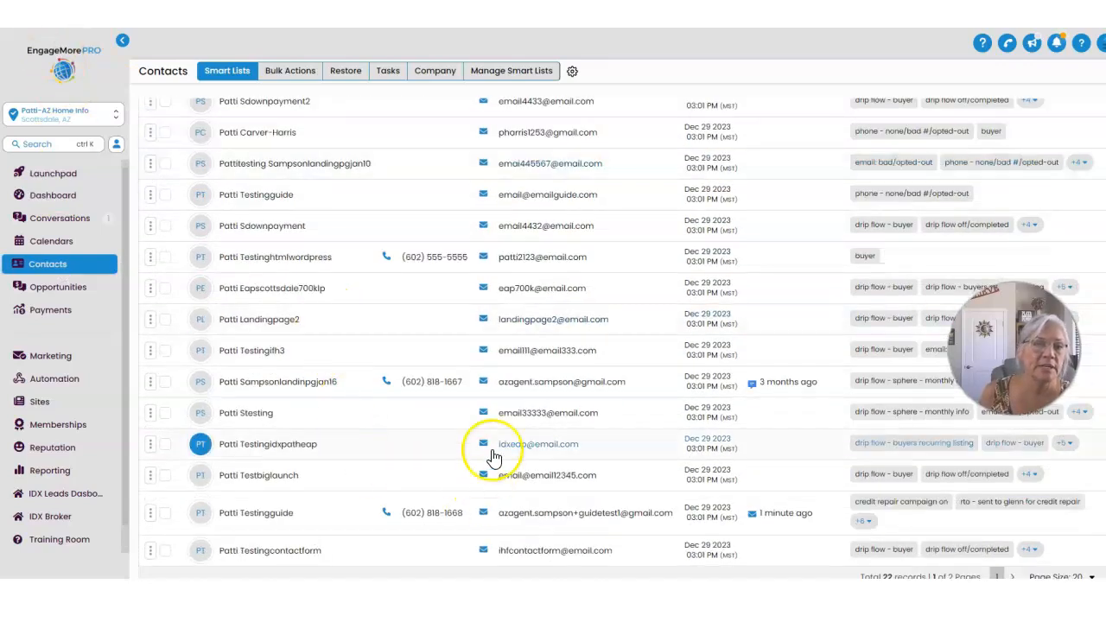
pyautogui.click(262, 515)
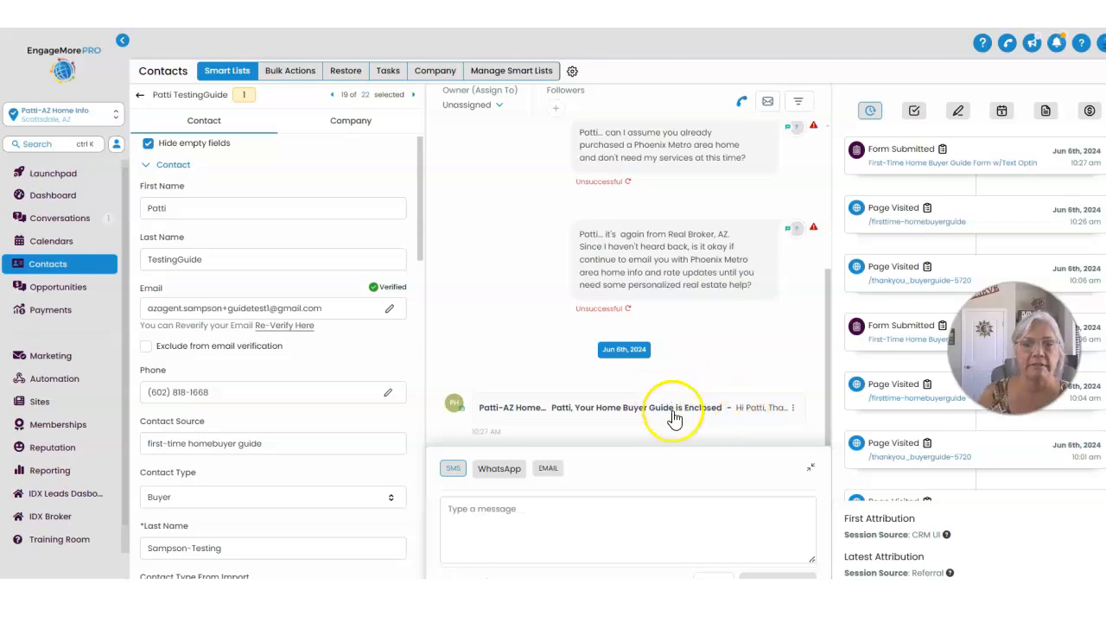
# Step: Open the "Your Home Buyer Guide is Enclosed" email in the conversation and review its message, download button and contact button
pyautogui.click(596, 415)
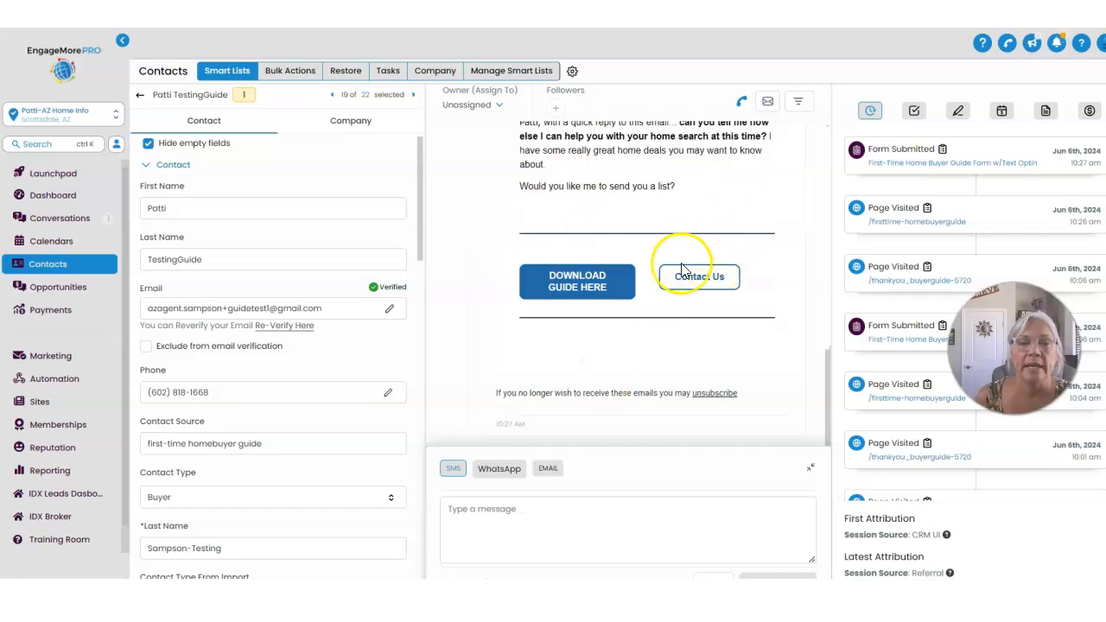
pyautogui.scroll(2, 683, 270)
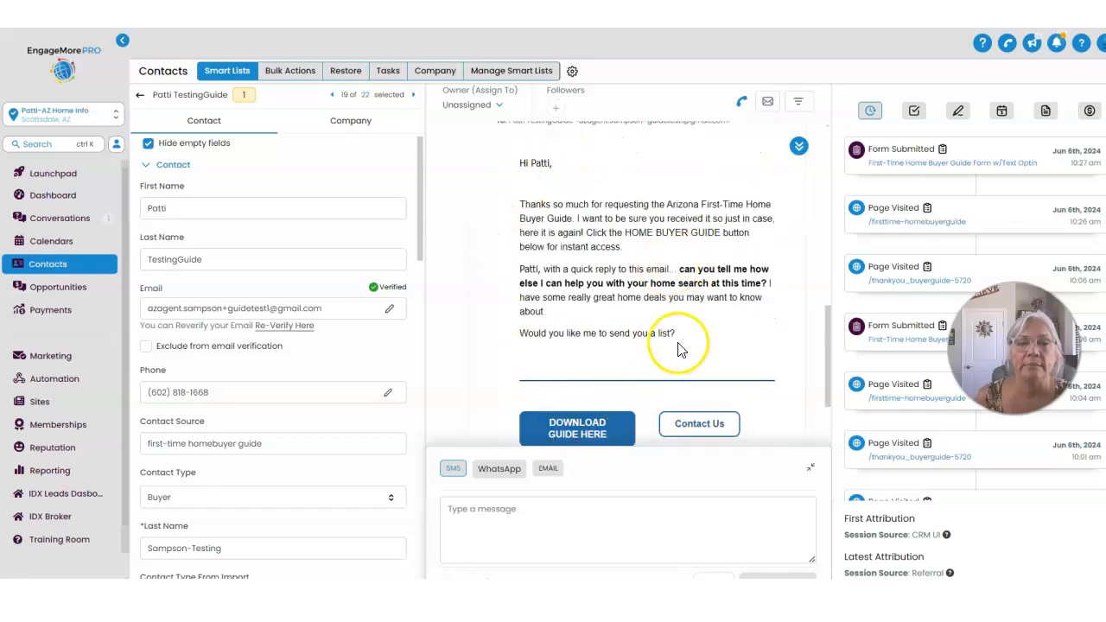
pyautogui.scroll(-2, 678, 349)
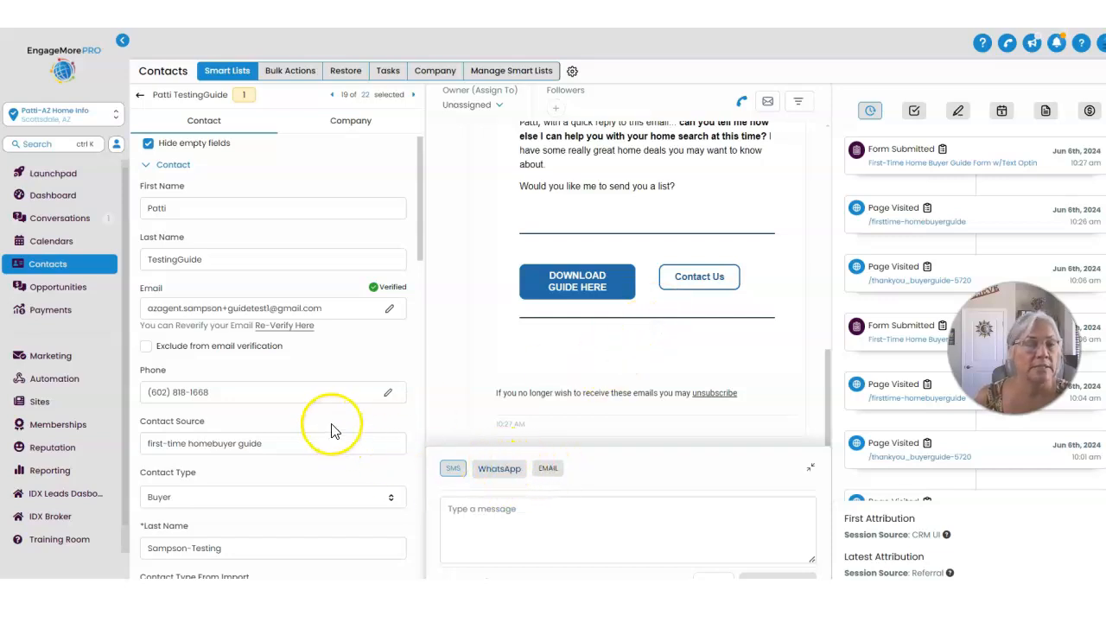
# Step: Review the test contact's details, including the contact source, contact type and status fields
pyautogui.scroll(-2, 245, 462)
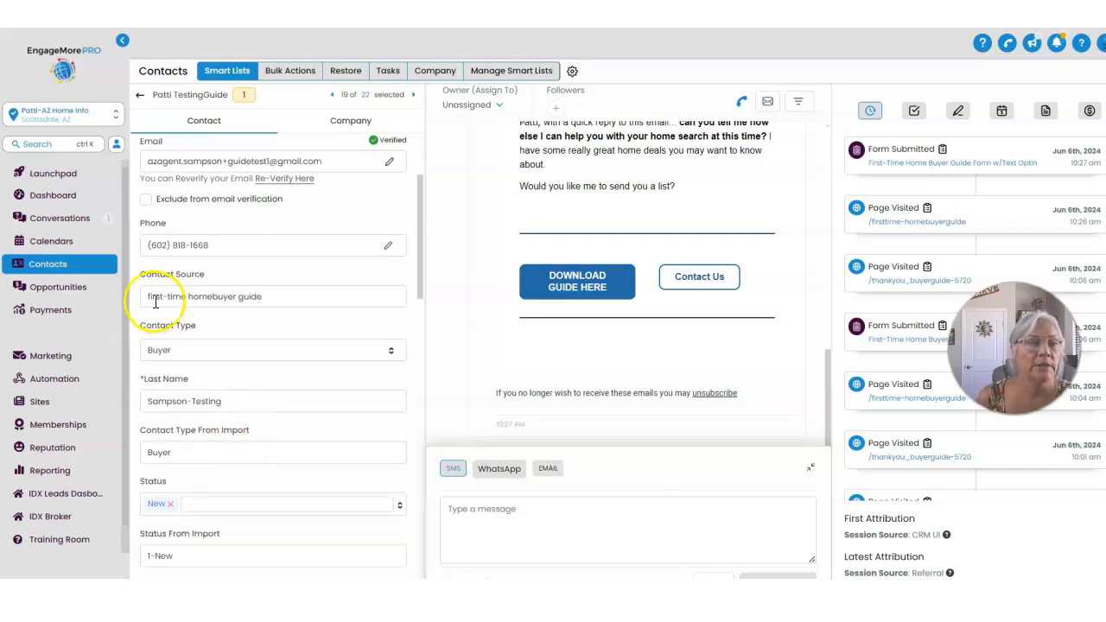
pyautogui.moveTo(301, 296); pyautogui.dragTo(127, 302)
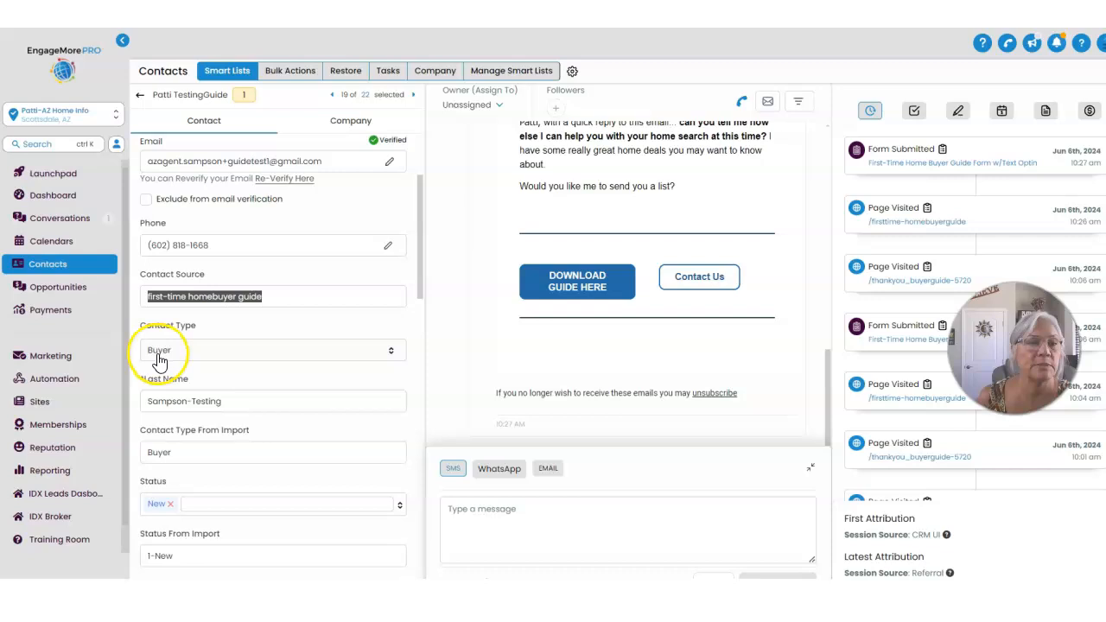
pyautogui.scroll(2, 158, 362)
pyautogui.scroll(-3, 274, 488)
pyautogui.scroll(3, 272, 467)
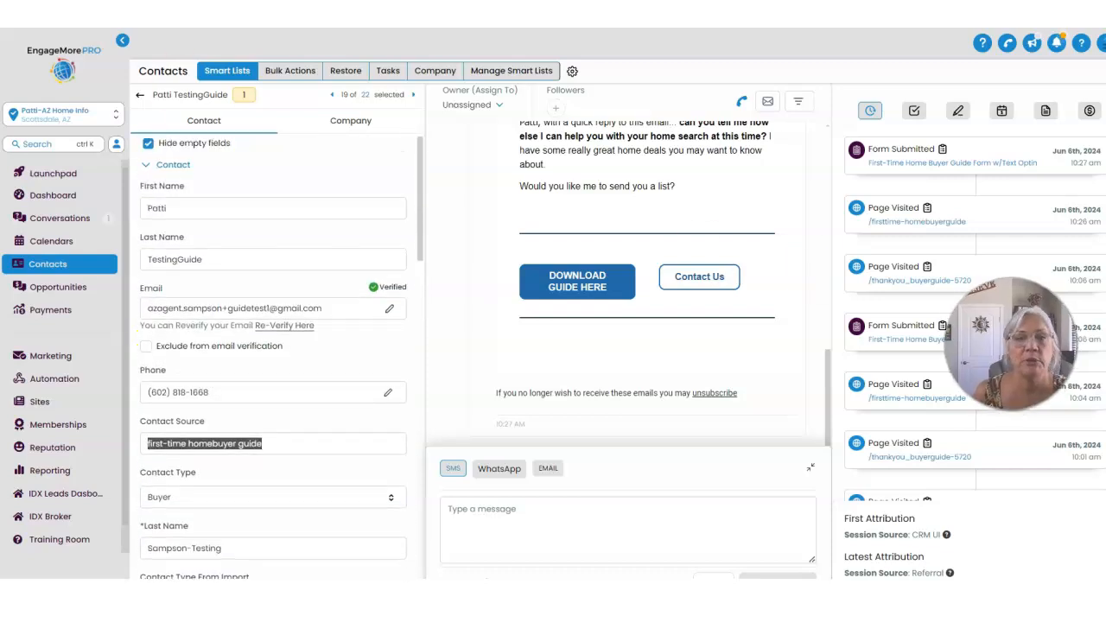